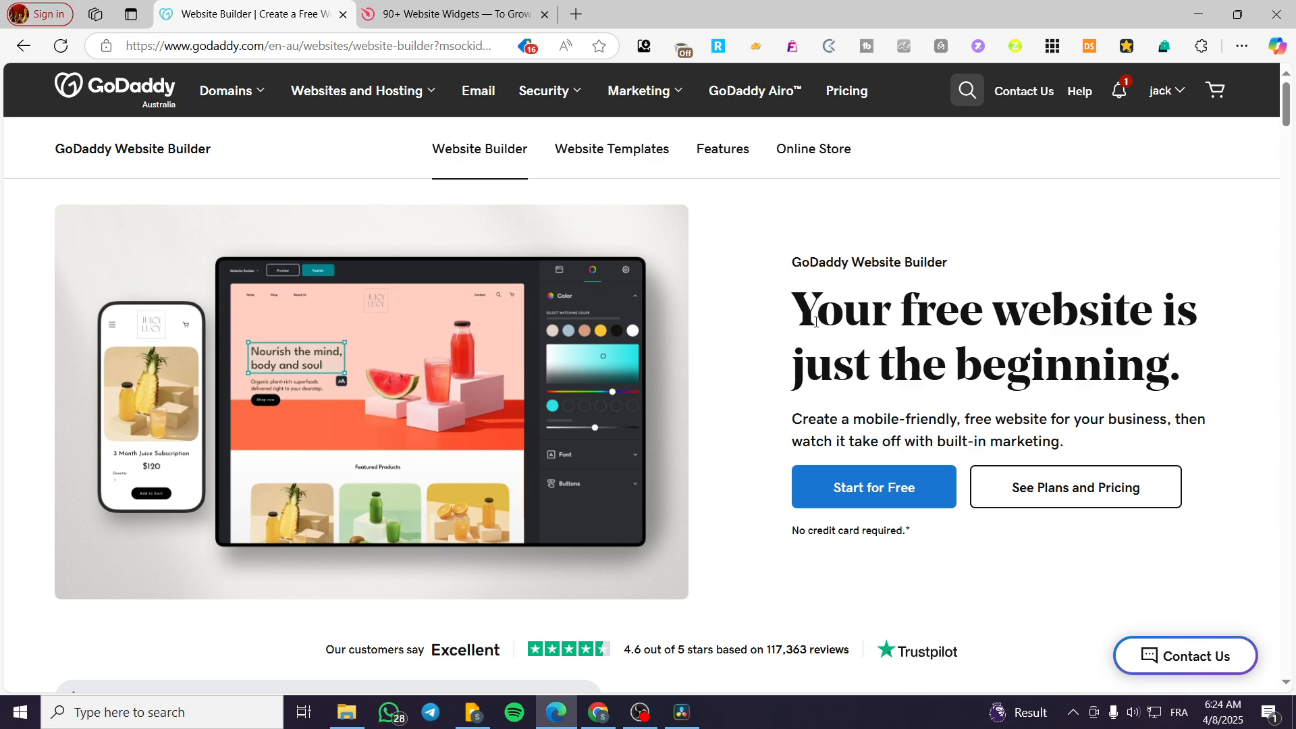
left_click(418, 14)
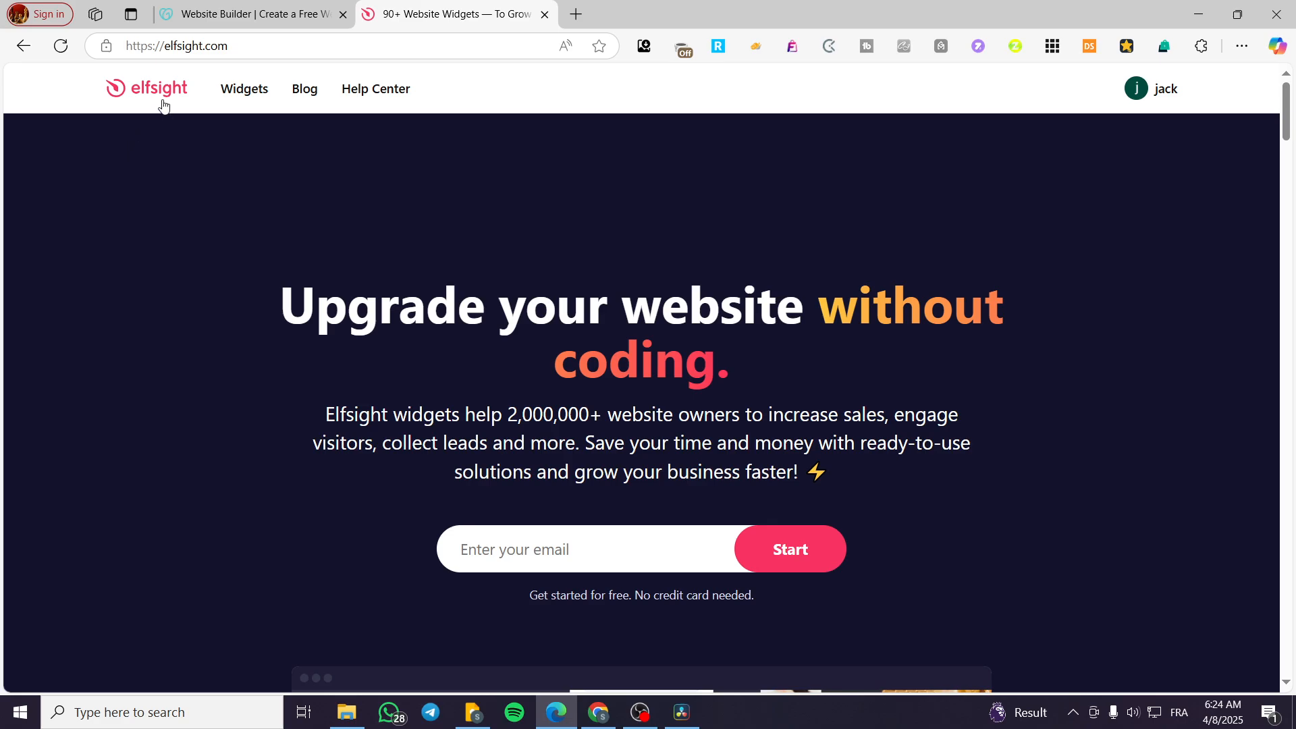
left_click(263, 5)
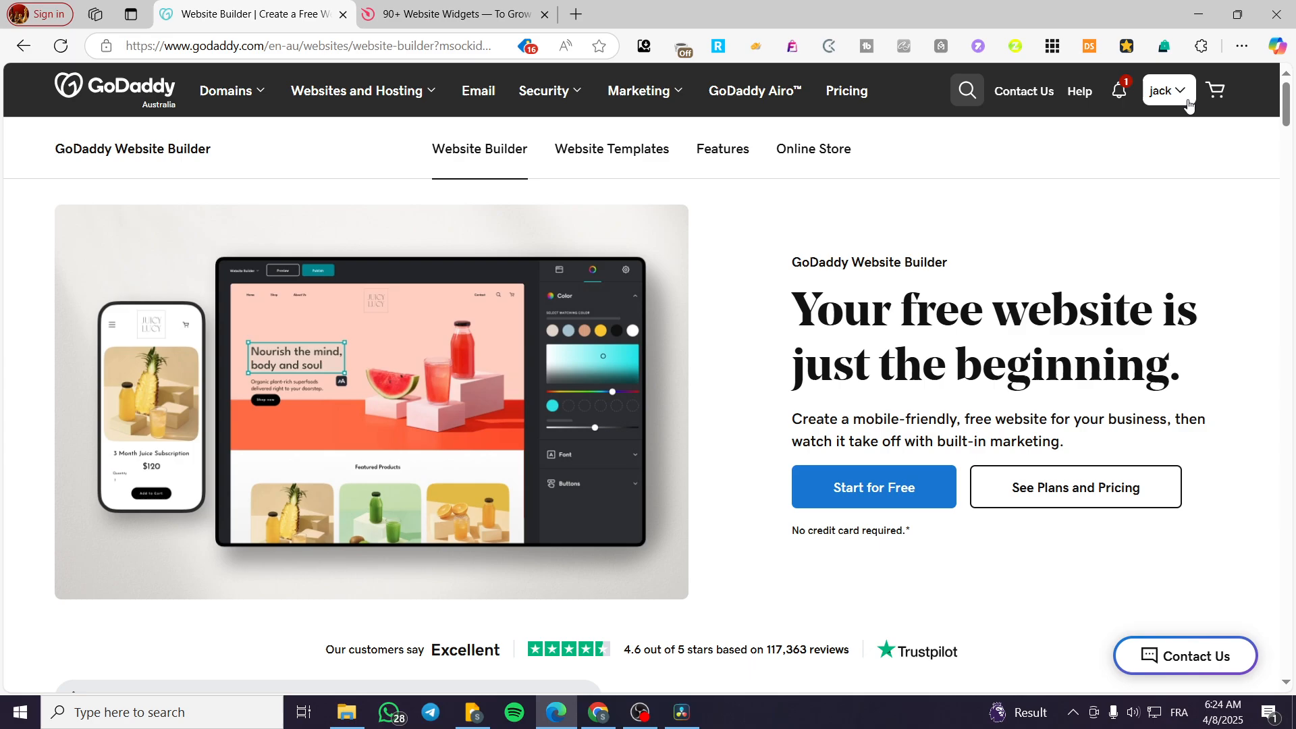
- Go to the GoDaddy account's product list and open the Jacksmith business
left_click(1162, 90)
left_click(1009, 264)
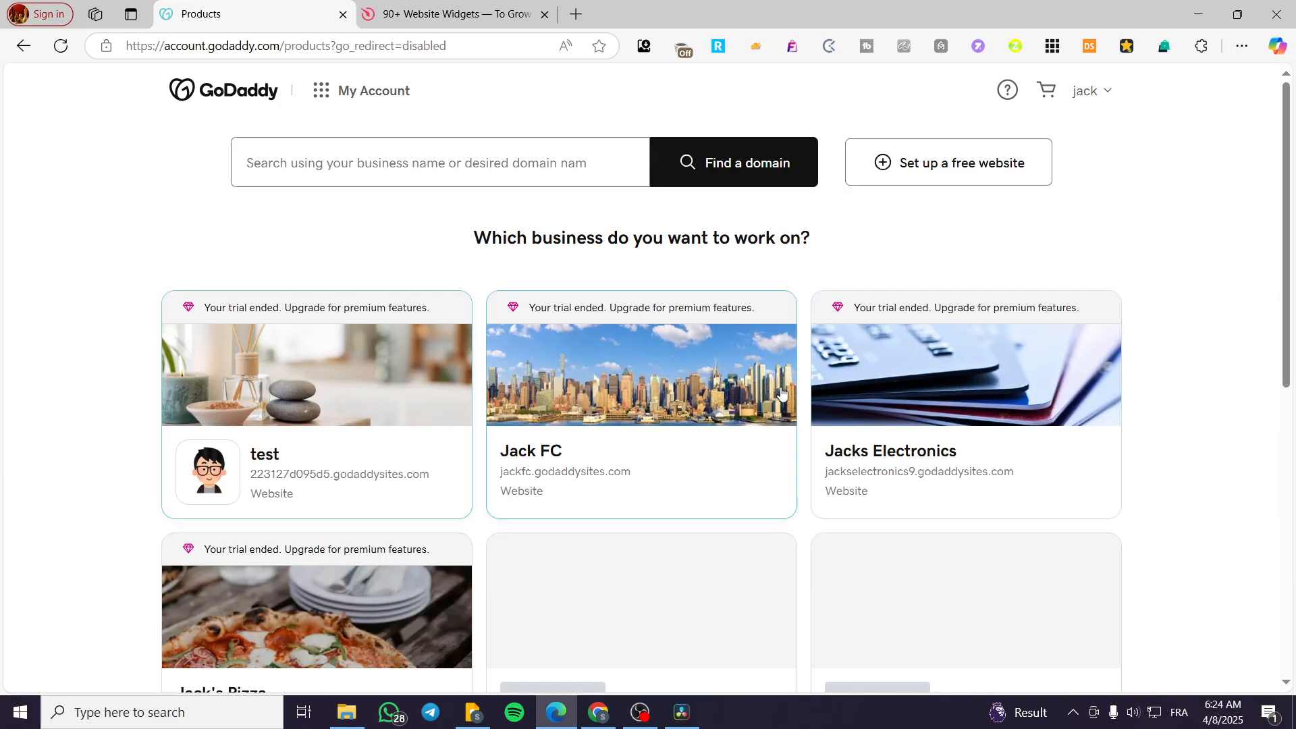
scroll(1147, 297, "down", 3)
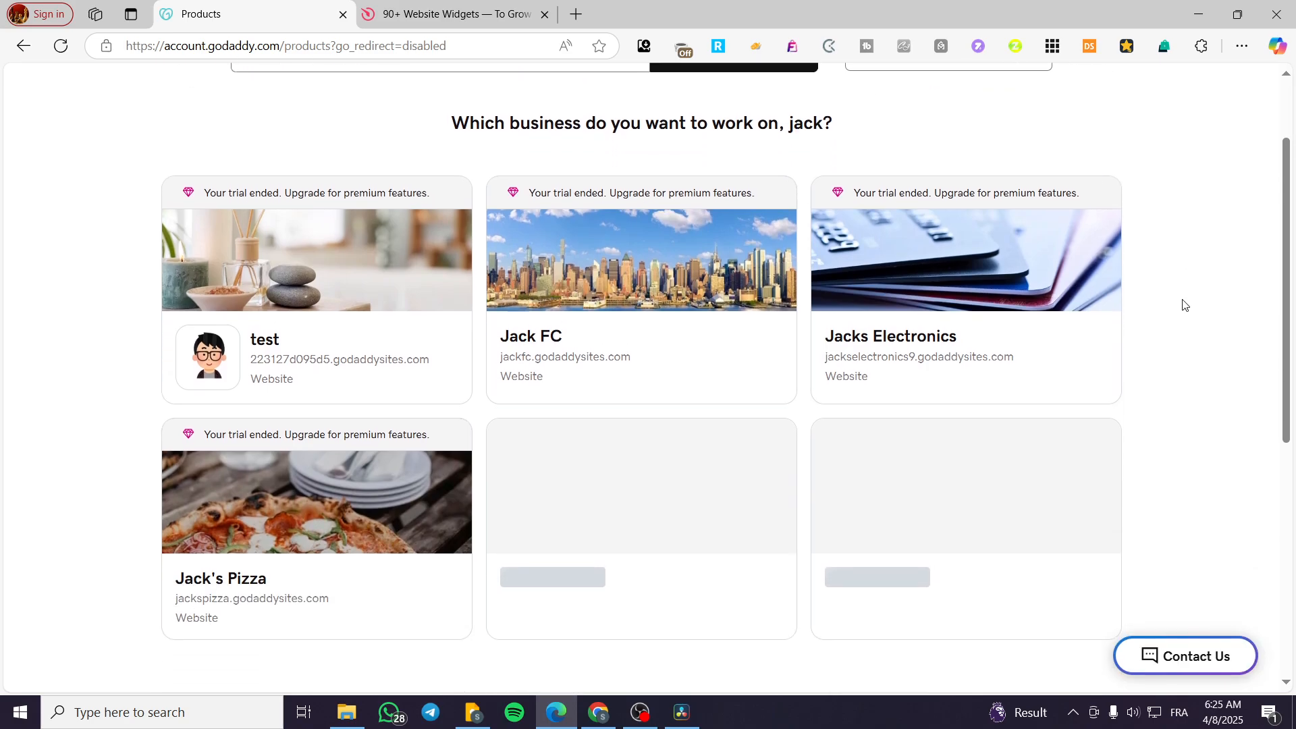
scroll(1157, 408, "up", 3)
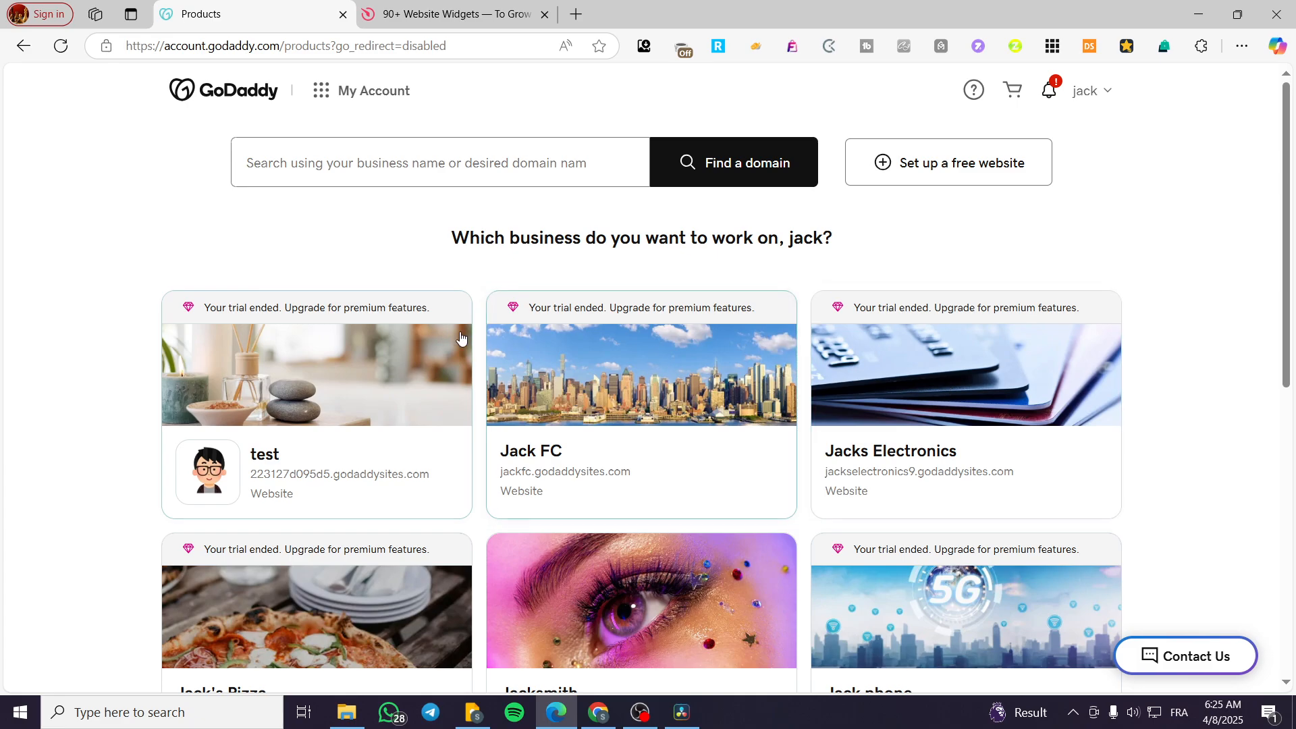
scroll(694, 525, "down", 2)
left_click(634, 474)
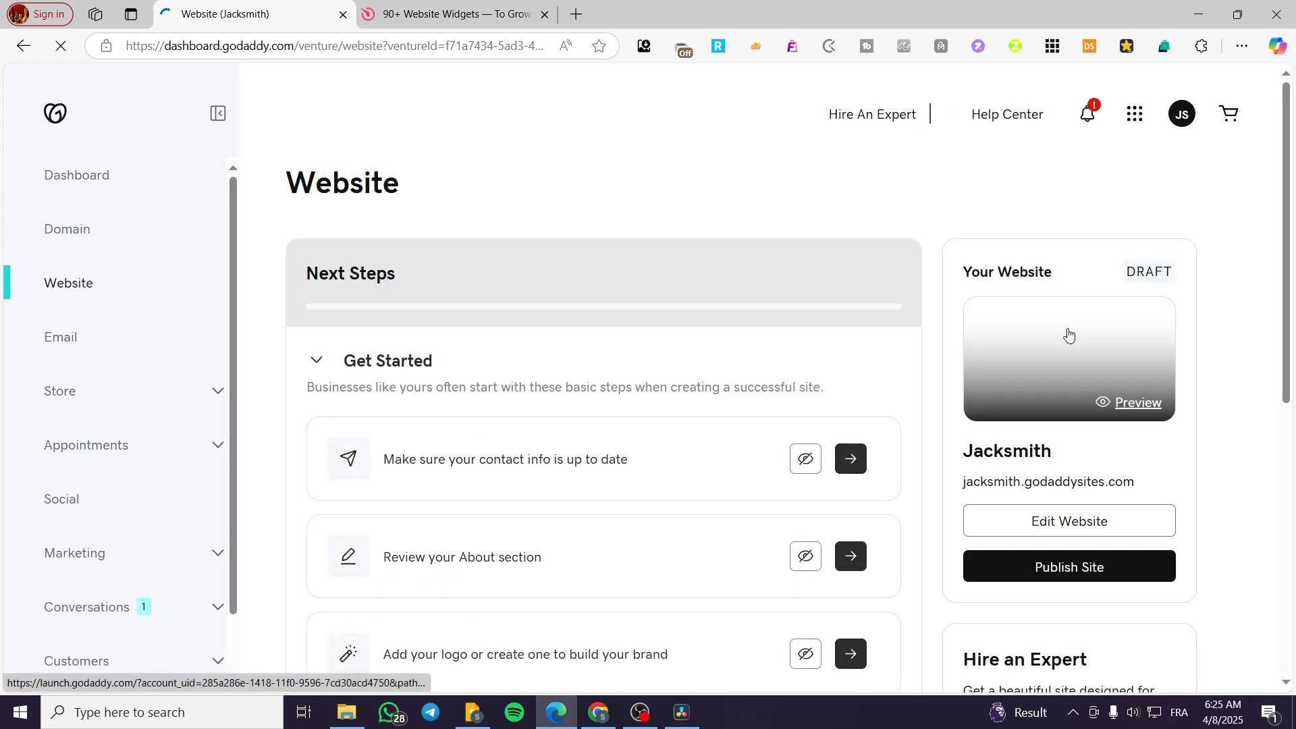
- Open the Jacksmith website in the site editor and dismiss the custom domain tip
scroll(1202, 249, "down", 1)
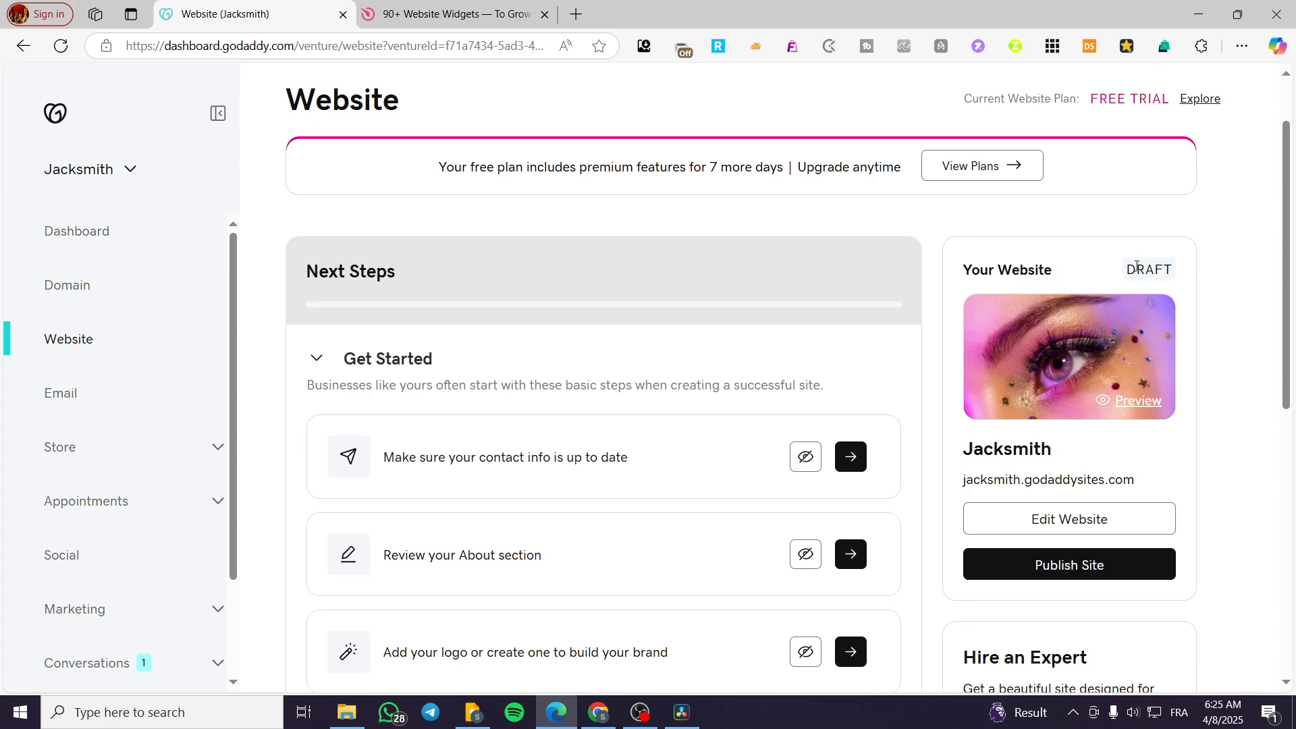
left_click(1052, 524)
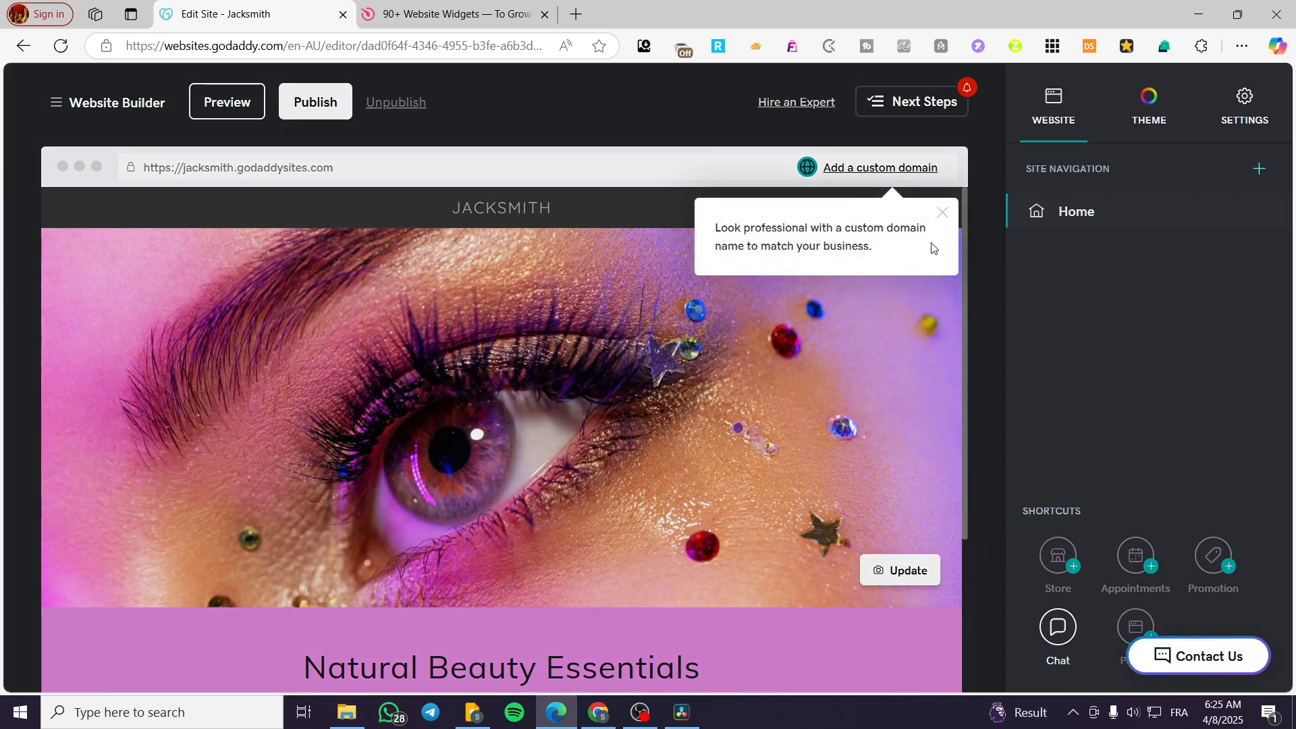
left_click(940, 215)
- Add an HTML section from Files & Web below the Natural Beauty Essentials section and place the cursor in its Custom Code field
scroll(769, 409, "down", 4)
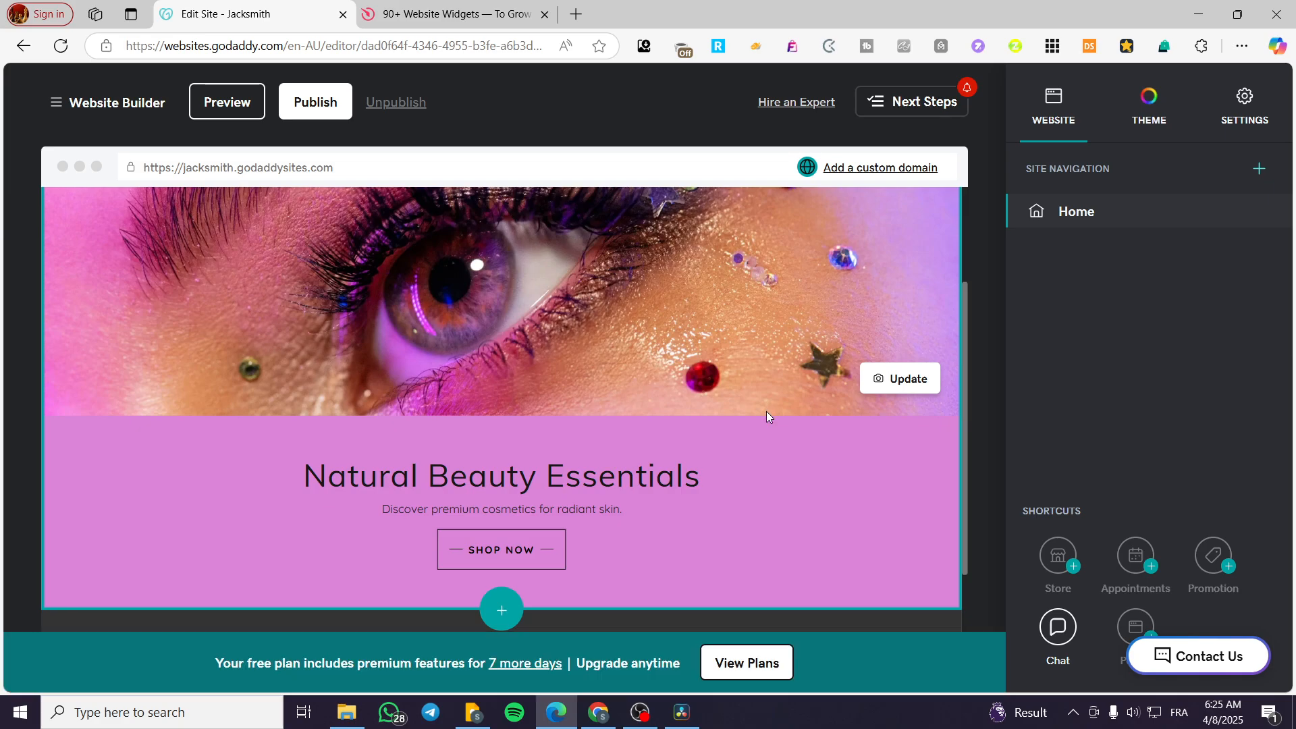
scroll(716, 560, "up", 4)
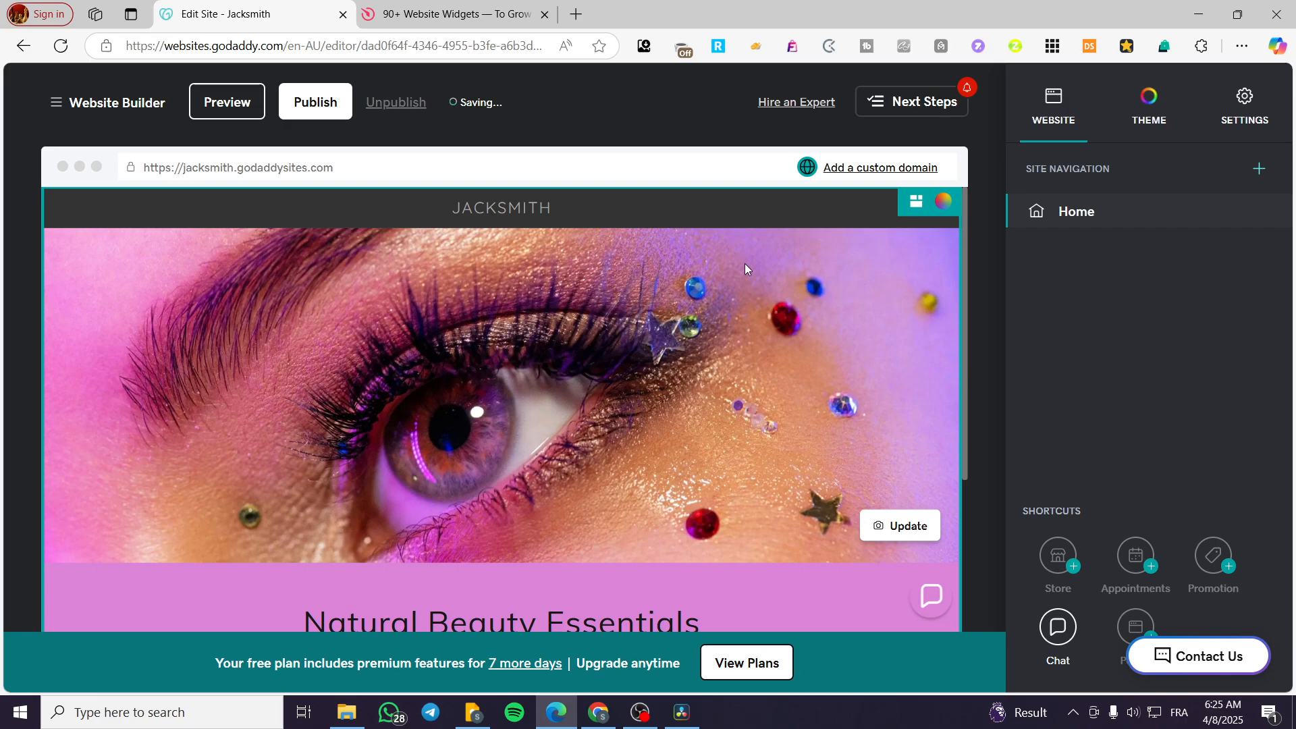
scroll(735, 206, "down", 4)
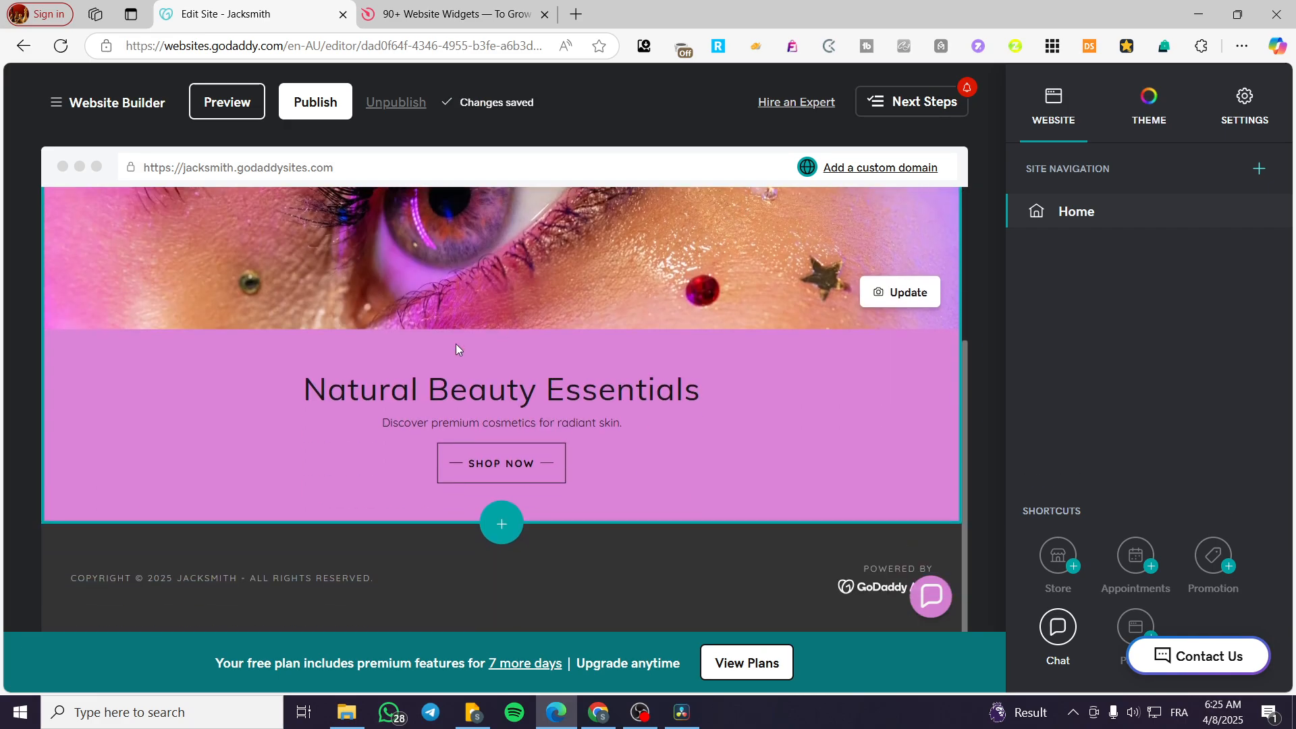
scroll(392, 388, "up", 4)
scroll(707, 287, "down", 4)
left_click(503, 525)
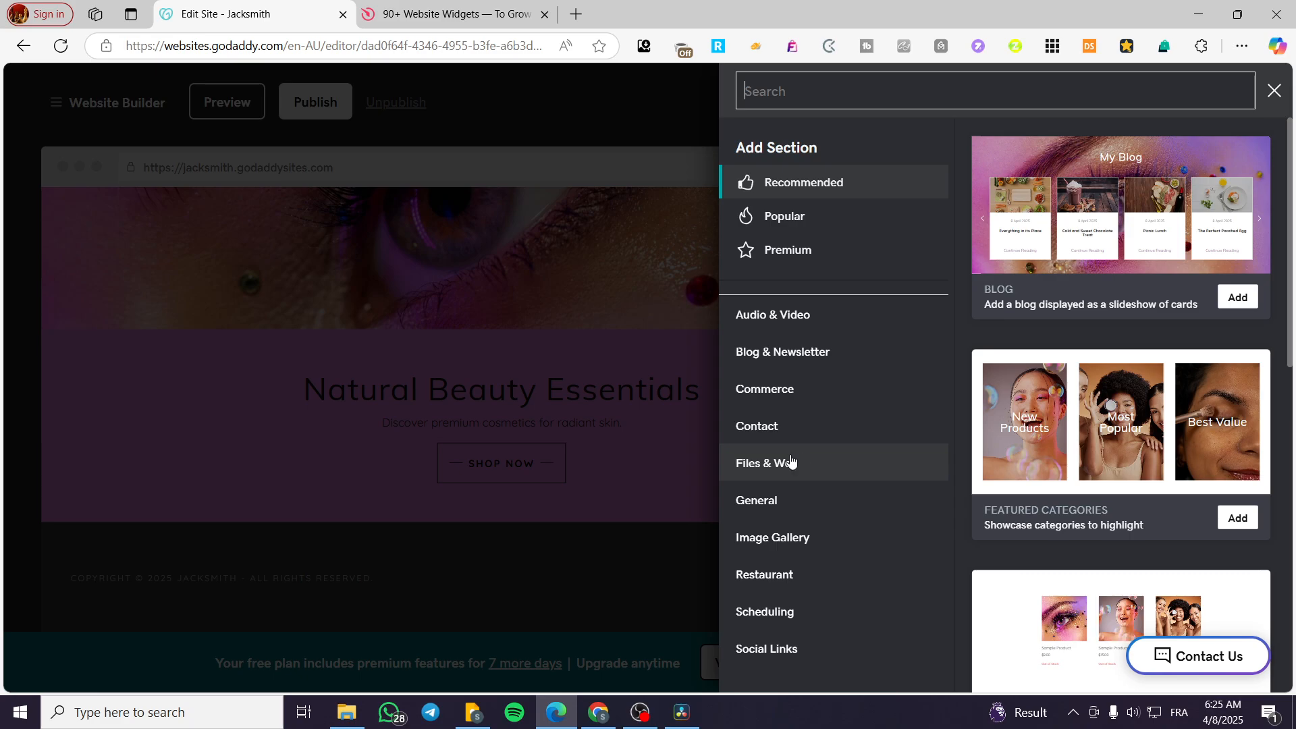
left_click(754, 473)
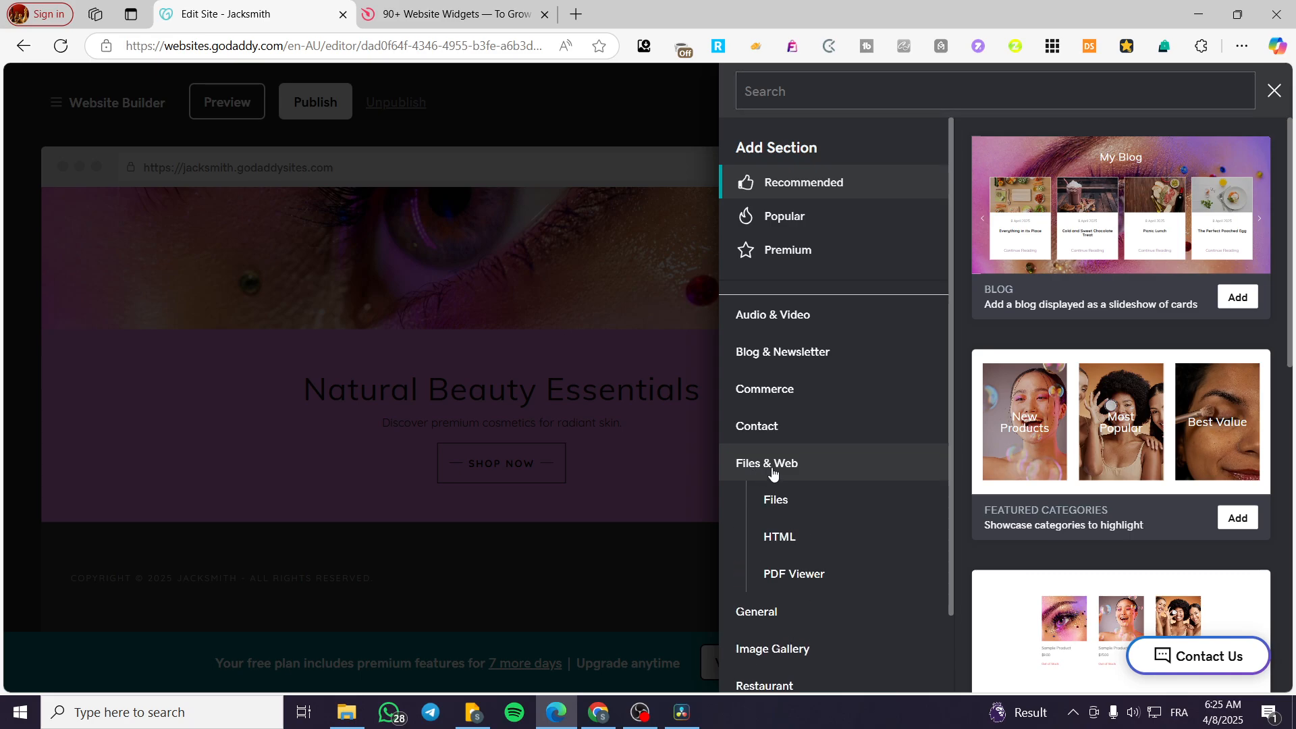
left_click(806, 544)
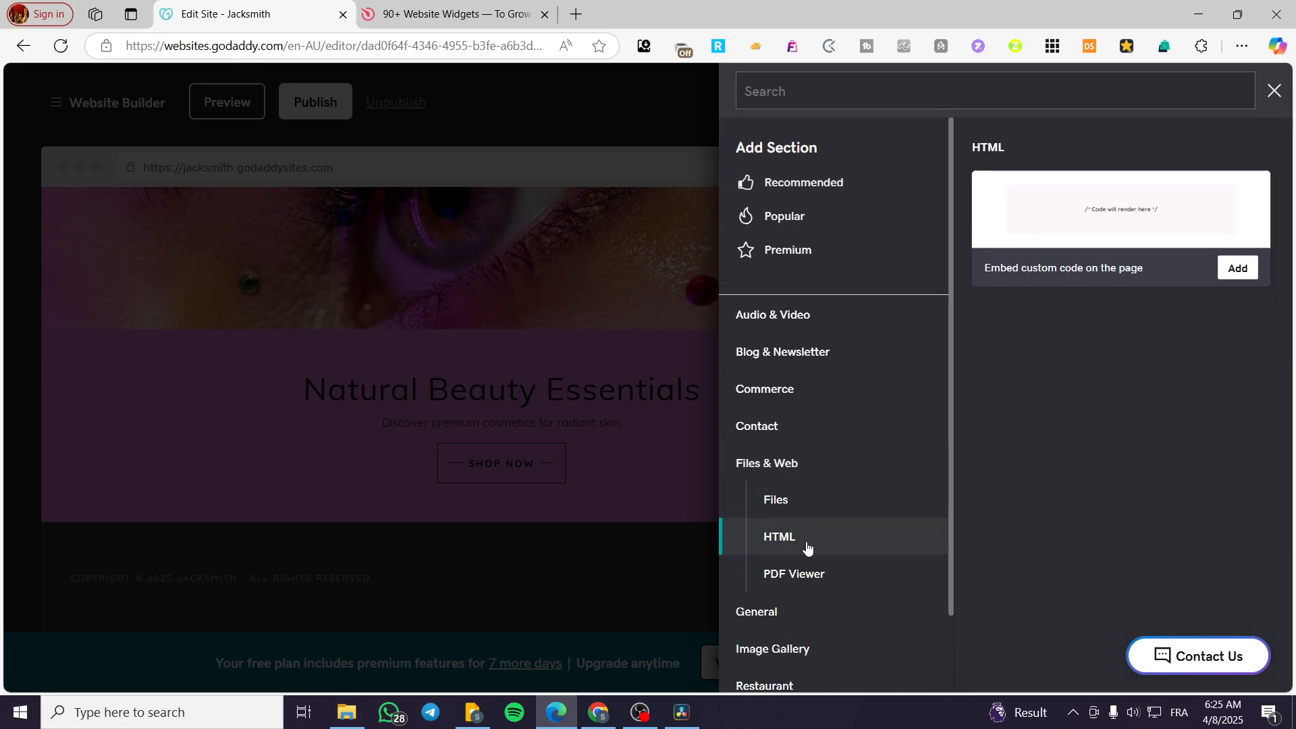
left_click(1238, 270)
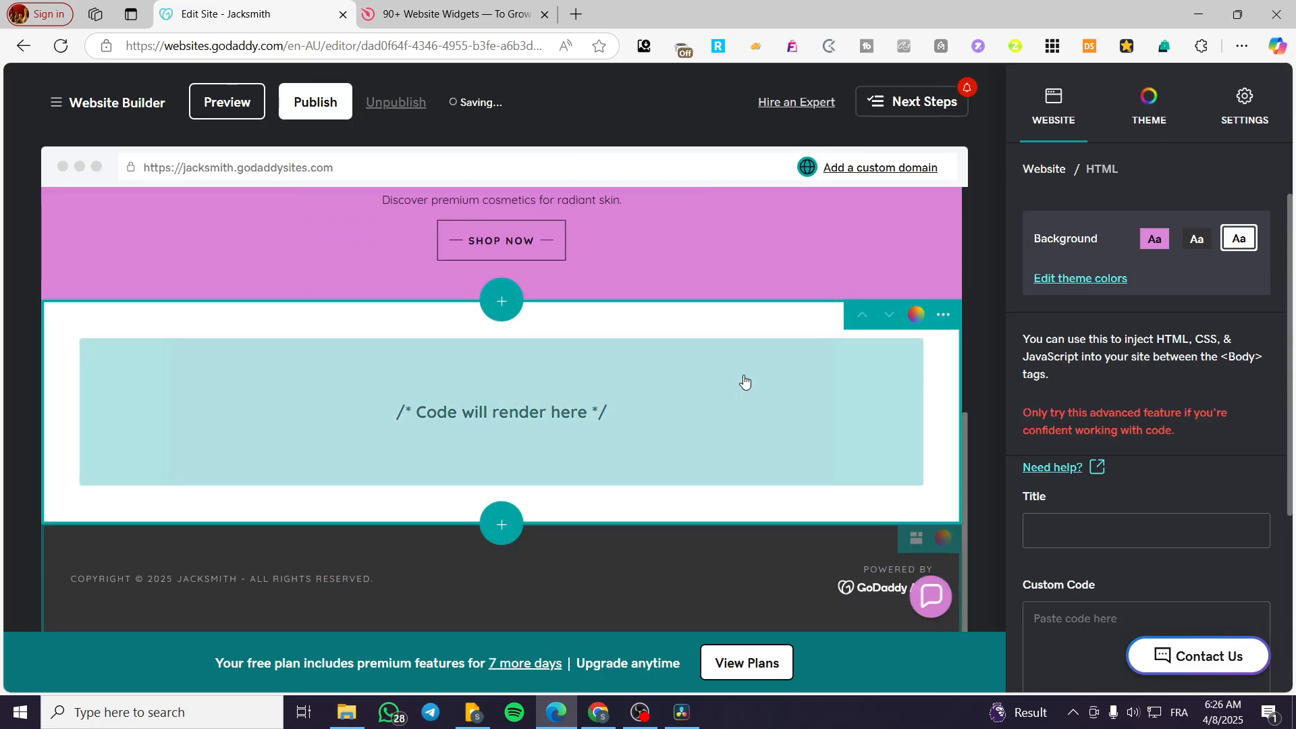
scroll(1124, 537, "down", 3)
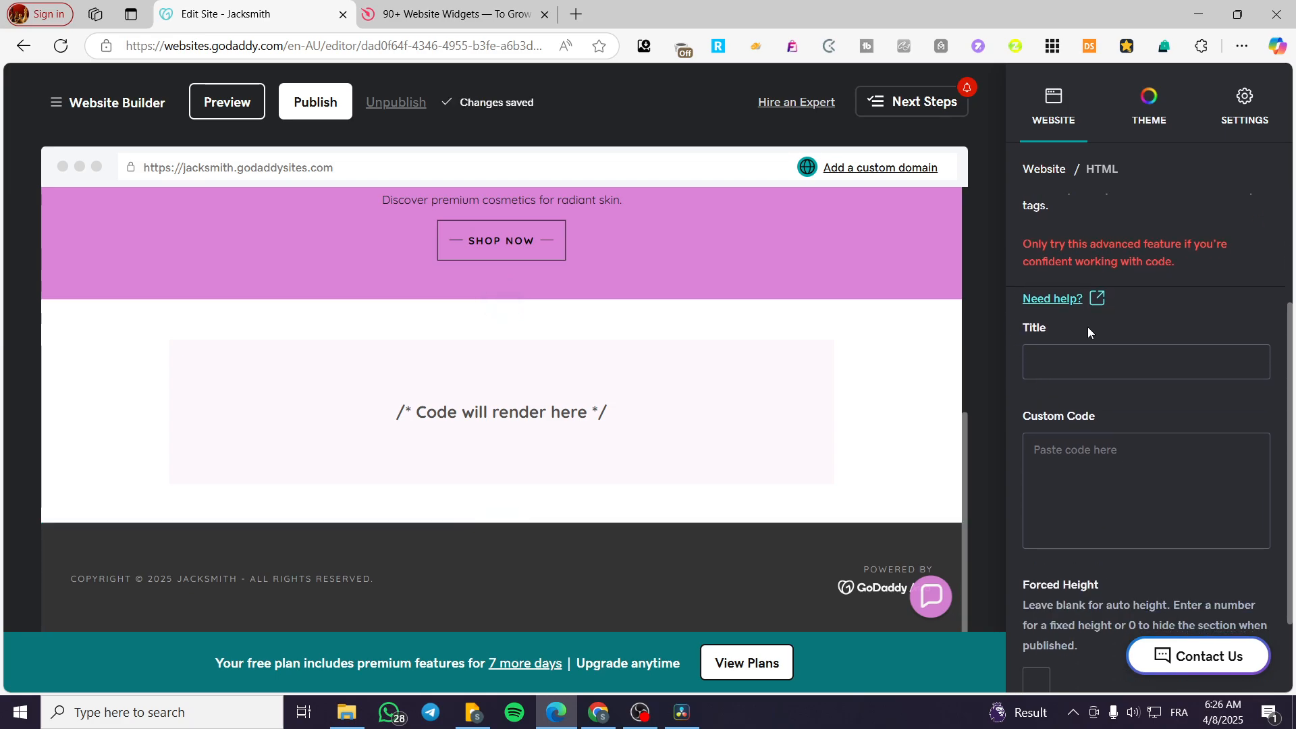
left_click(1066, 465)
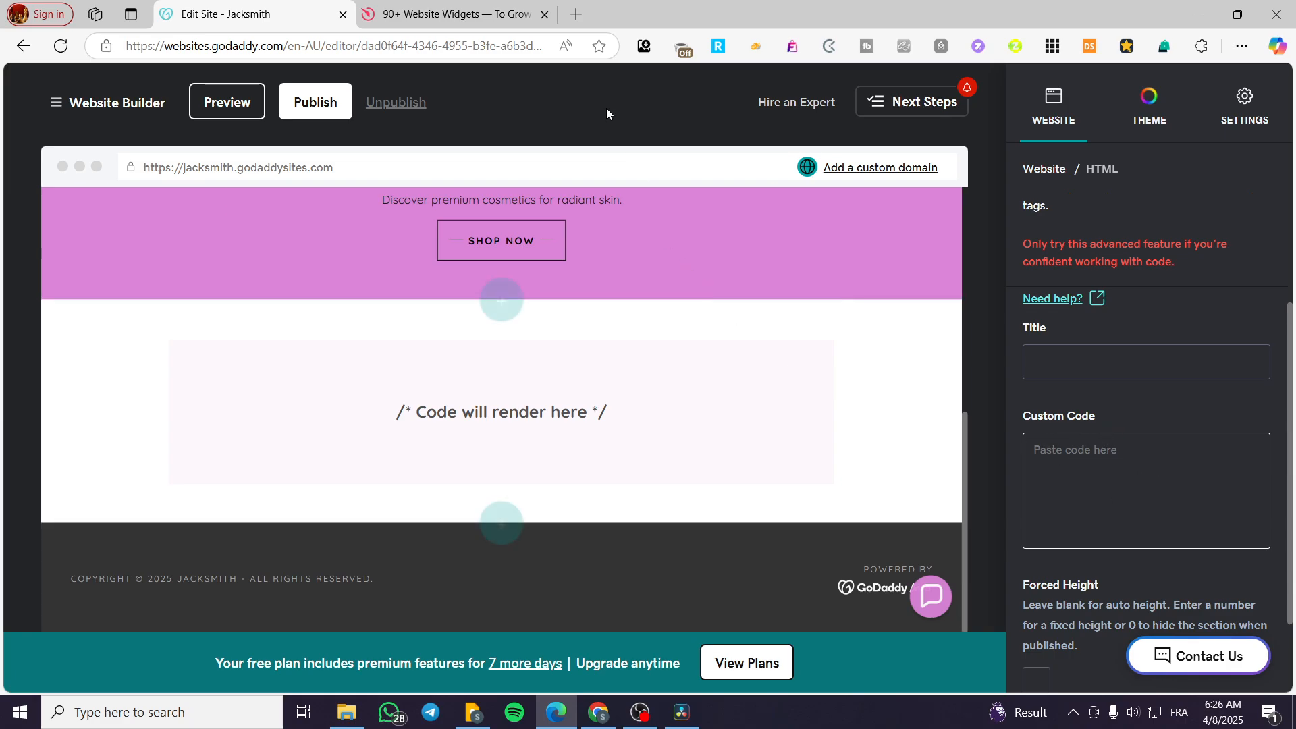
- Switch to the Elfsight site, open the Pricing Table widget from its widget list and start creating one for free
left_click(445, 14)
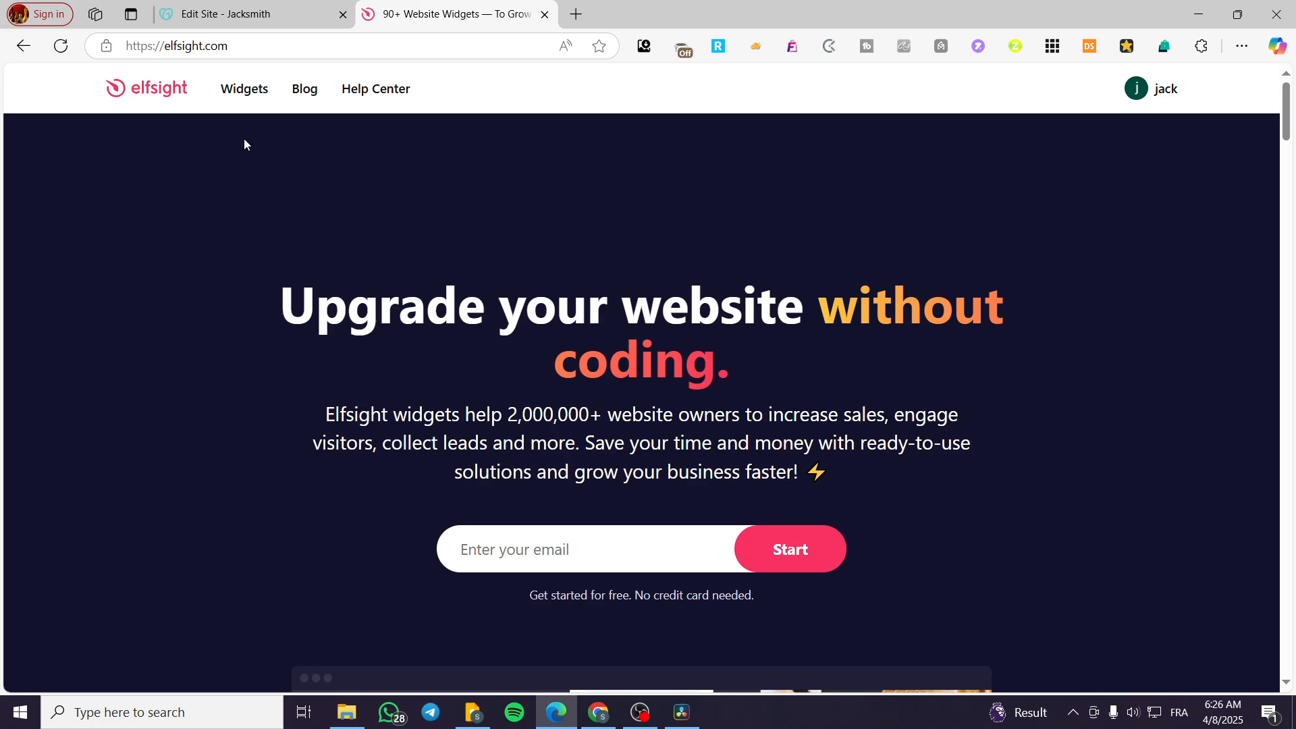
mouse_move(238, 99)
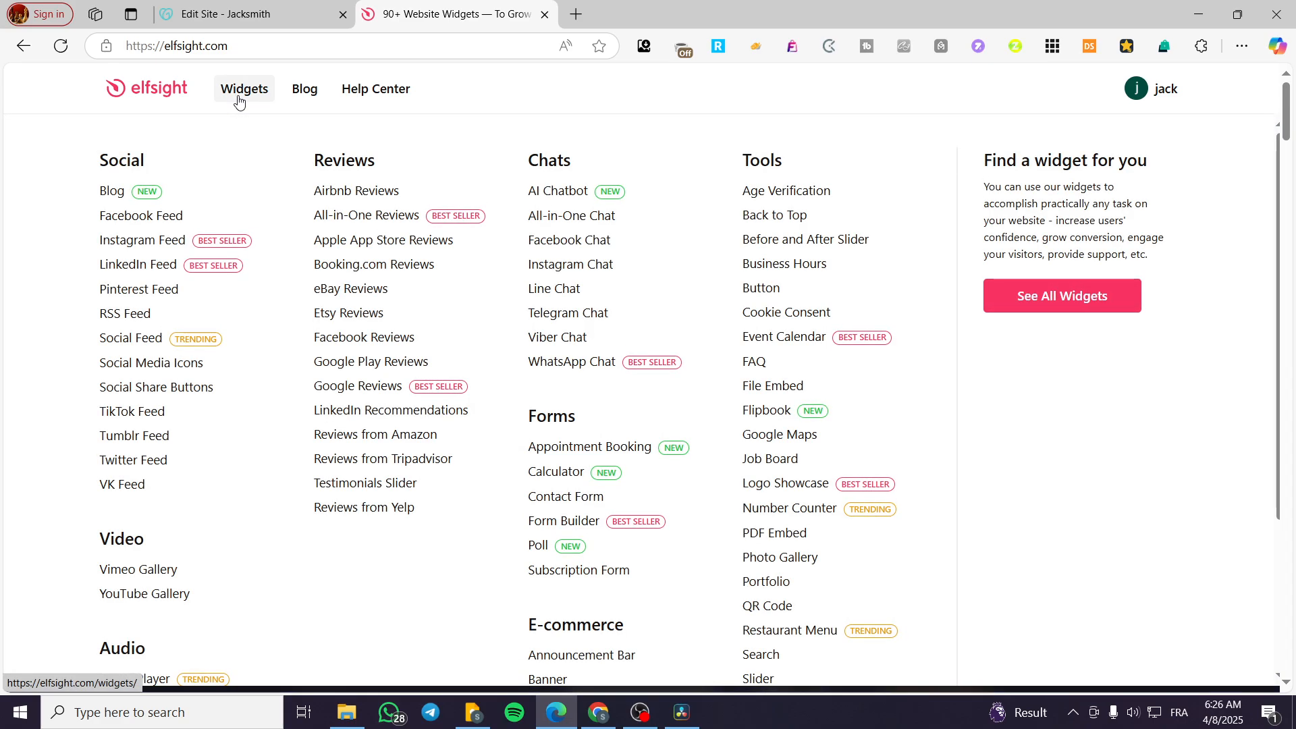
scroll(541, 233, "down", 1)
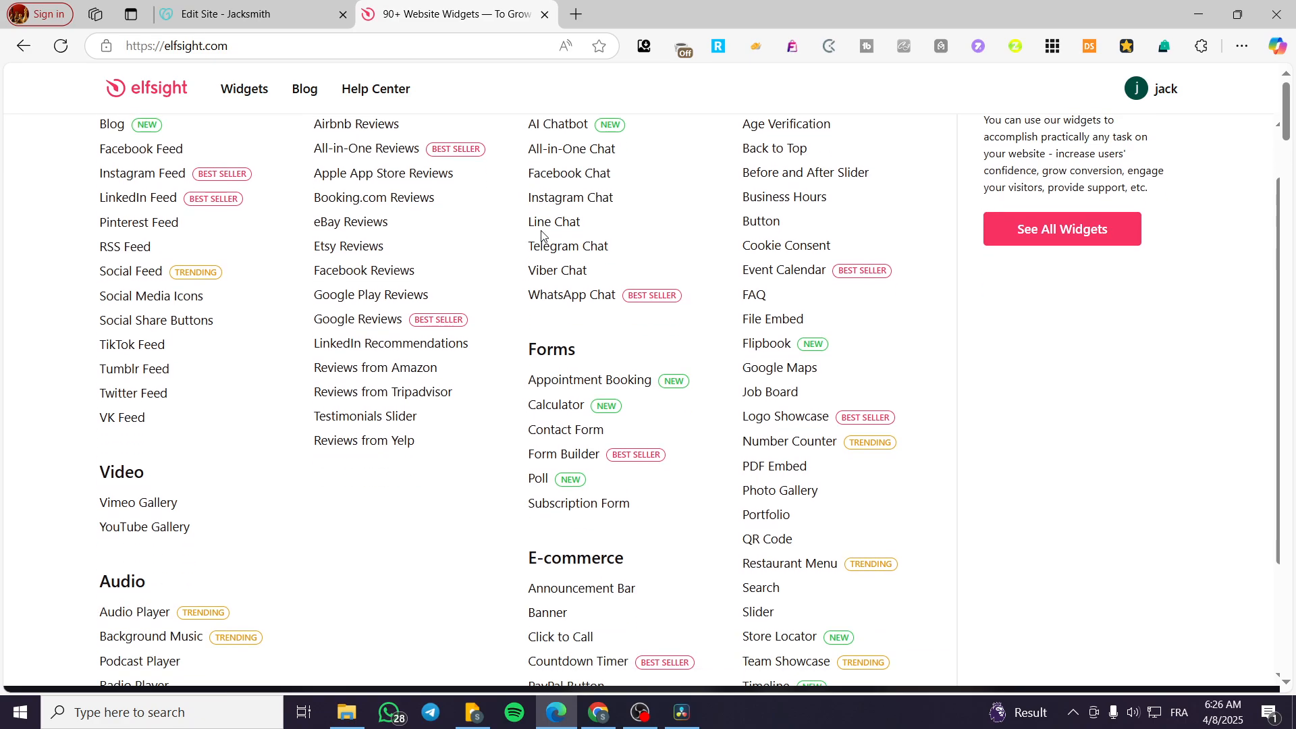
scroll(541, 232, "down", 2)
scroll(672, 234, "up", 3)
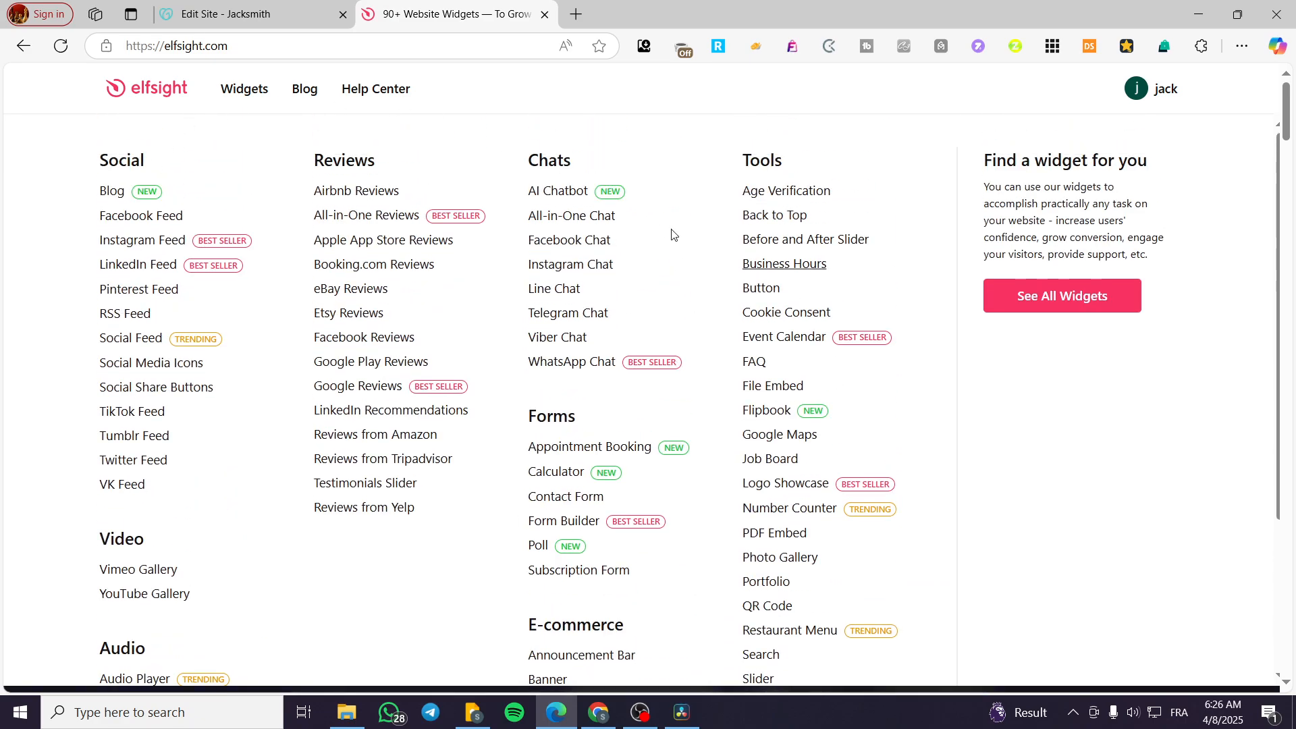
scroll(663, 169, "down", 3)
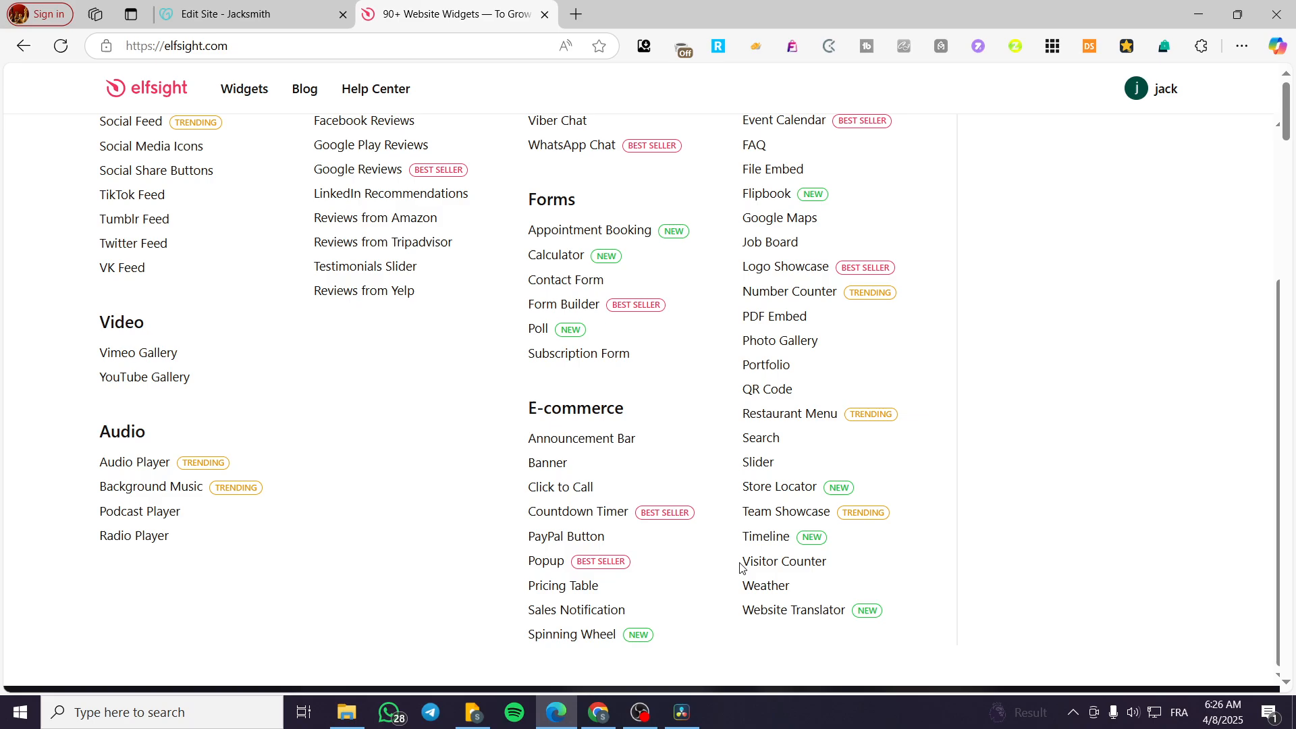
left_click(538, 586)
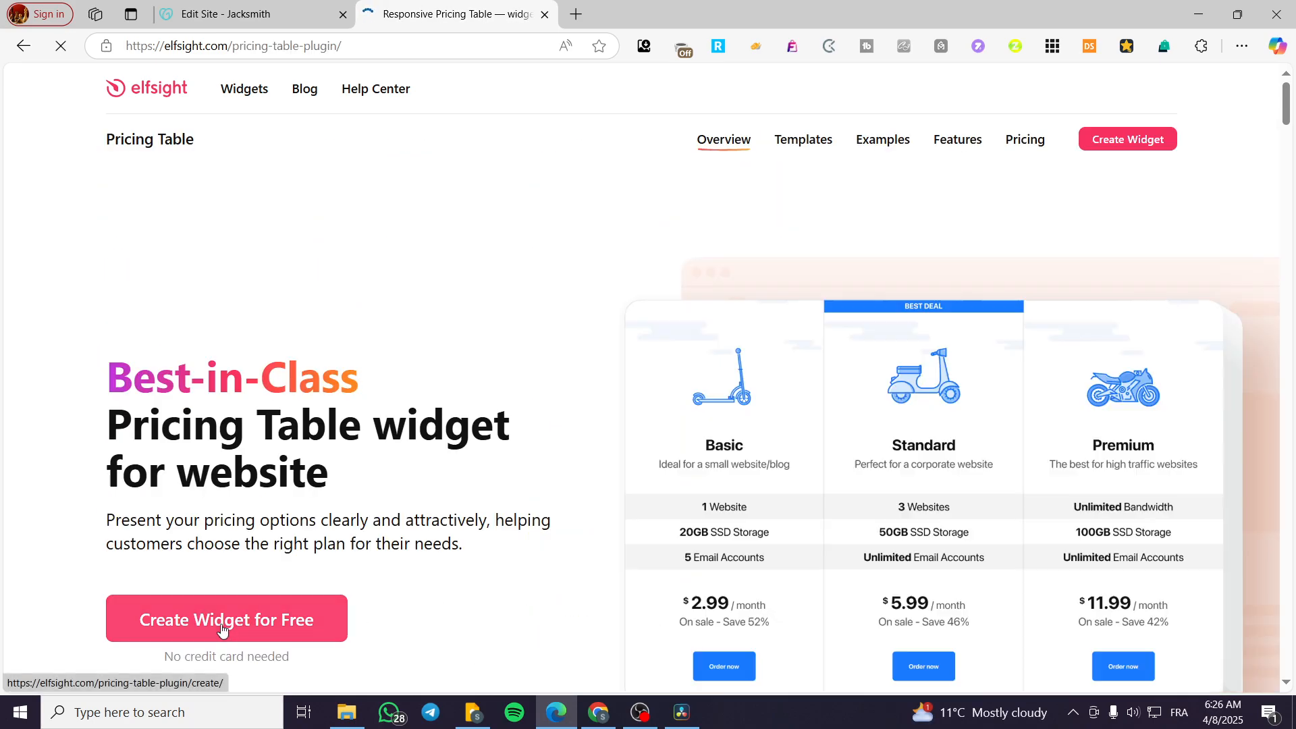
left_click(223, 619)
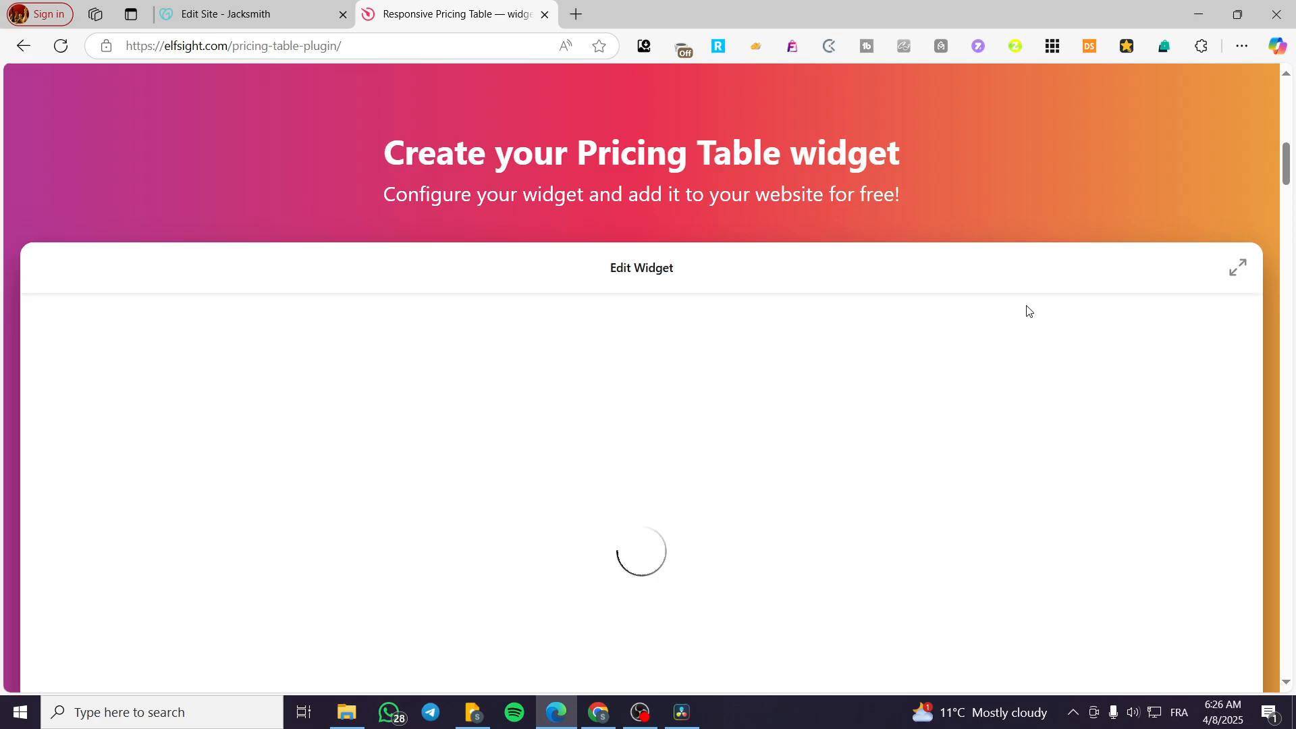
- Preview the pricing table templates and continue with the Service Plans template
scroll(788, 400, "down", 3)
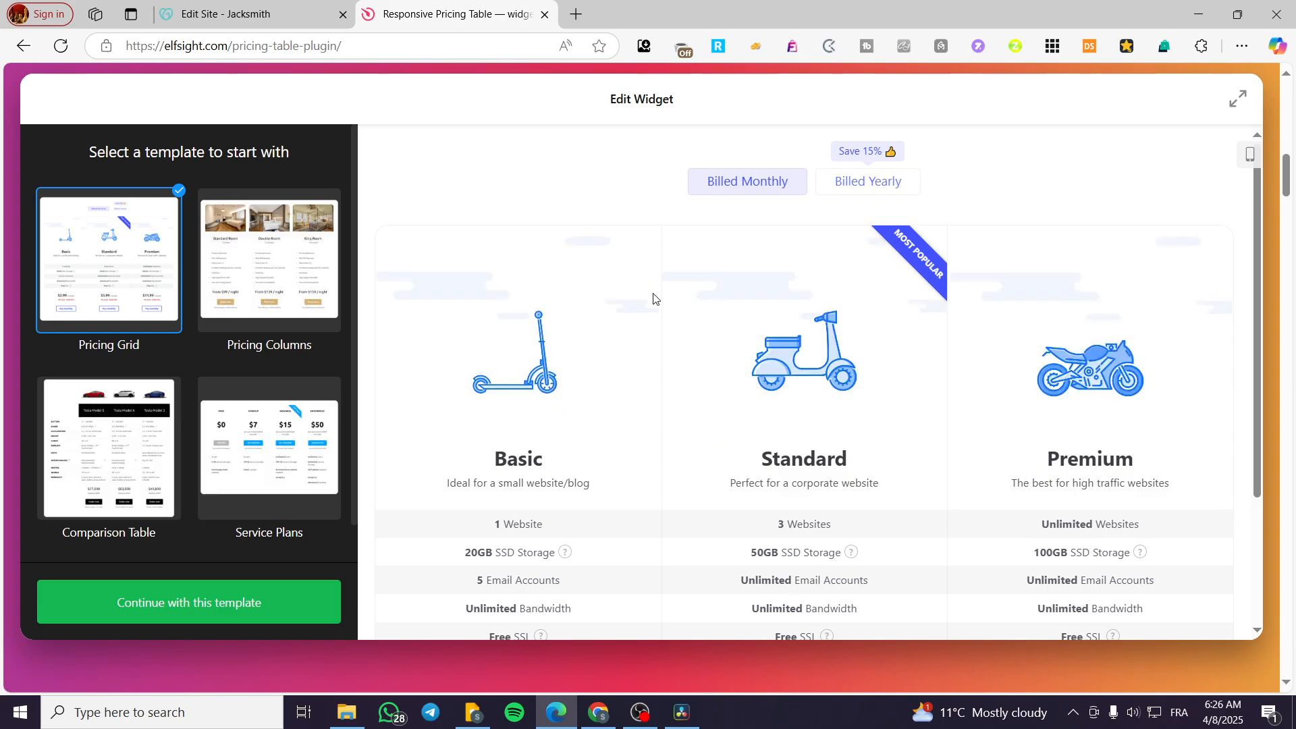
scroll(291, 296, "down", 1)
scroll(235, 425, "up", 1)
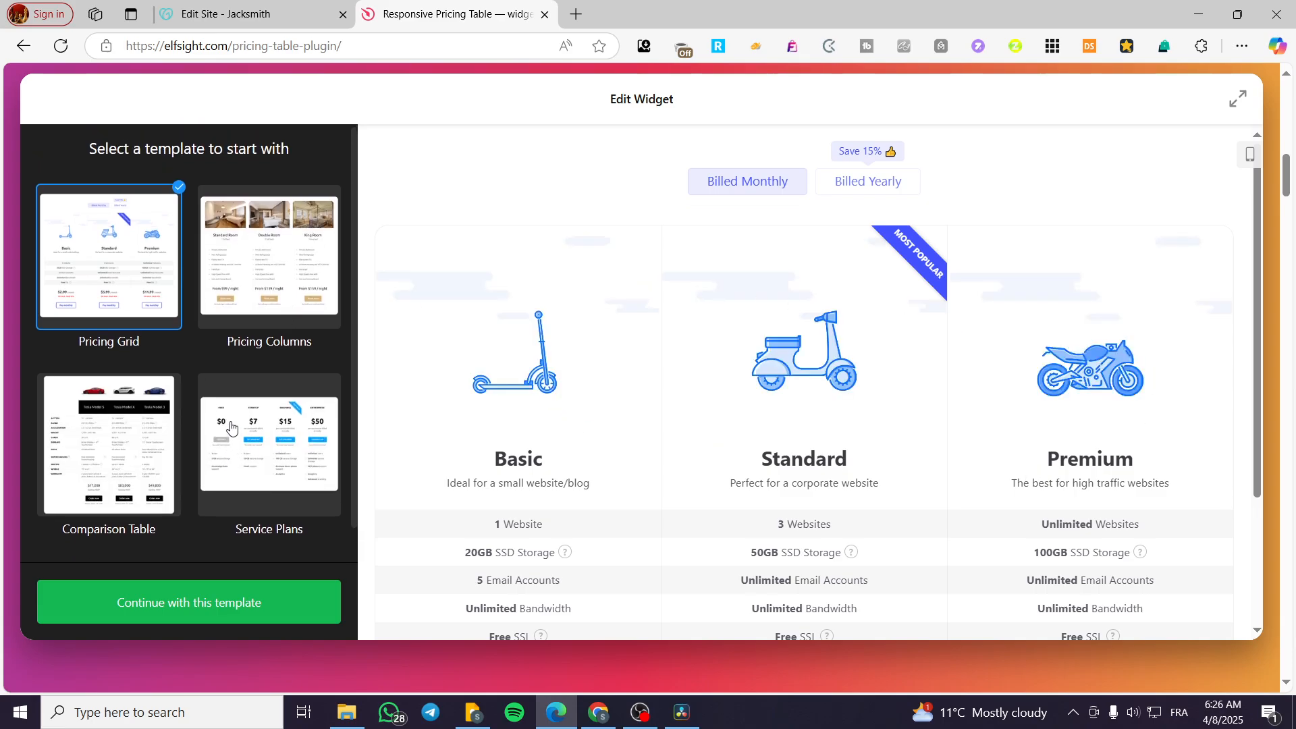
left_click(304, 272)
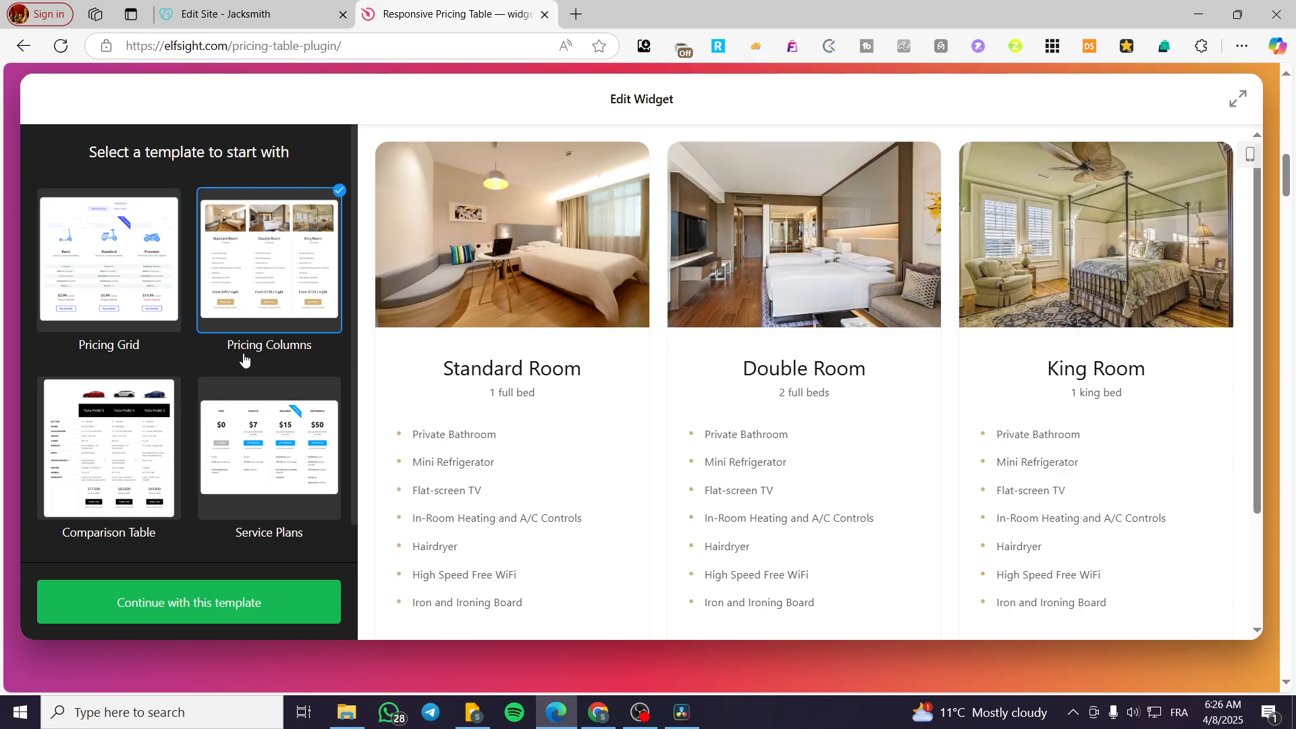
left_click(120, 296)
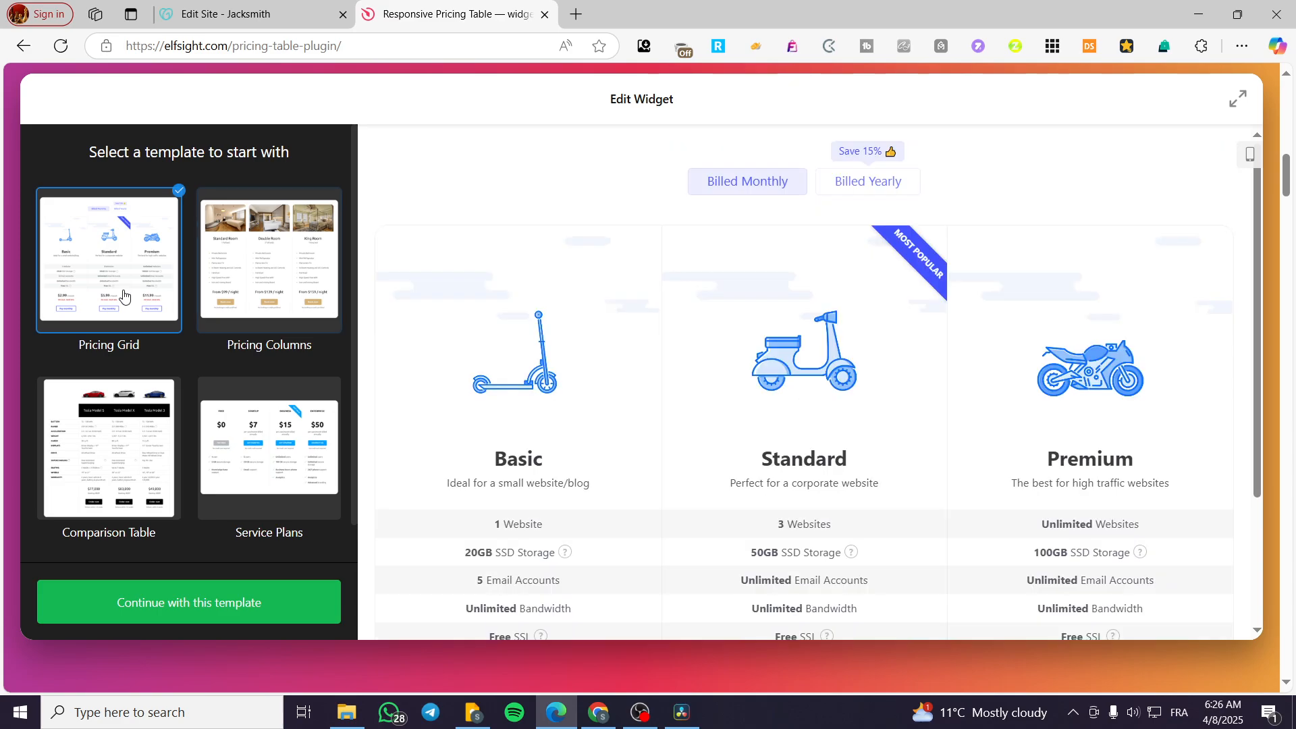
left_click(132, 437)
left_click(274, 471)
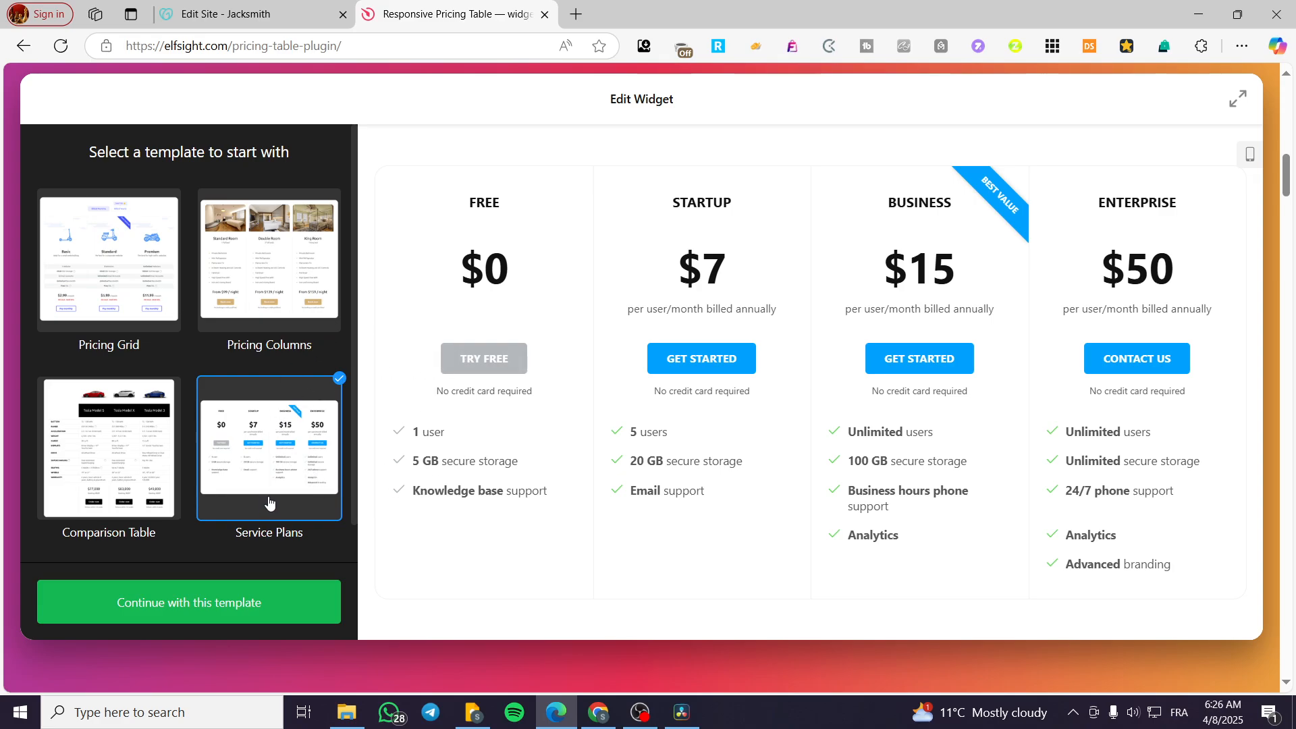
left_click(205, 614)
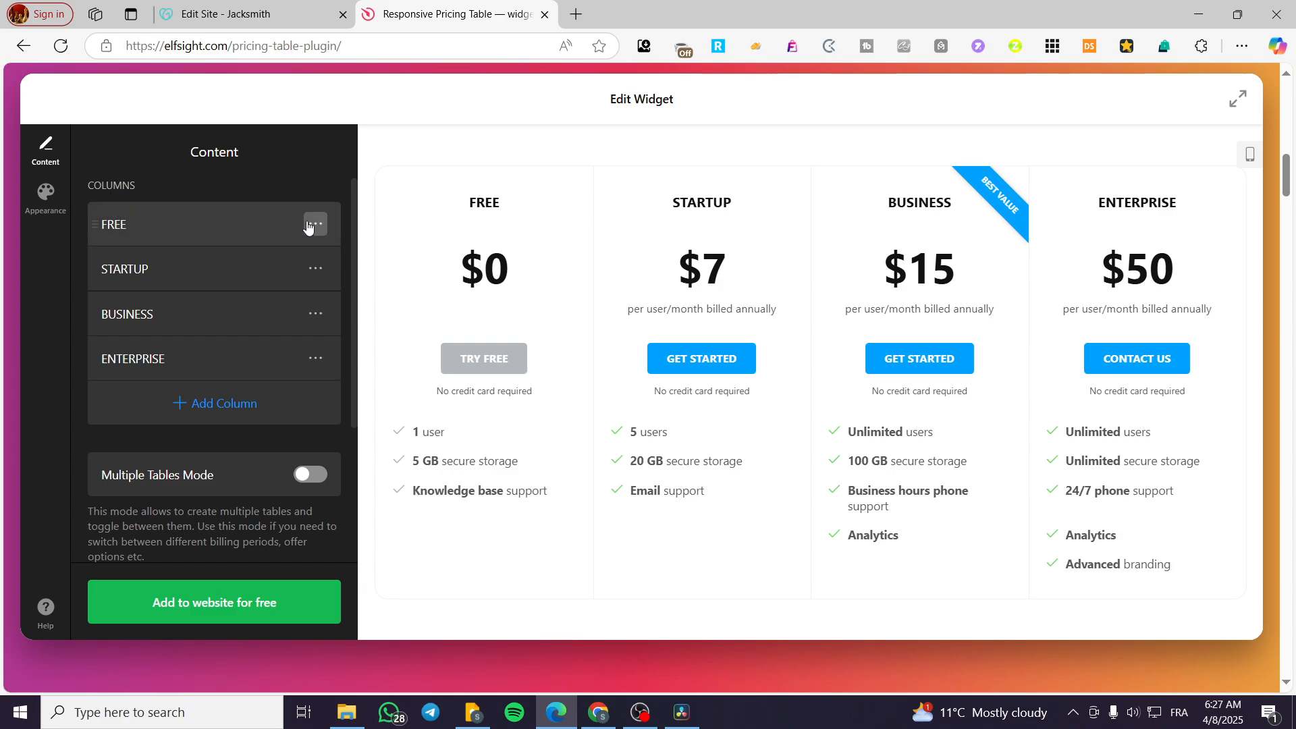
- Remove the ENTERPRISE column from the pricing table
left_click(316, 358)
left_click(342, 485)
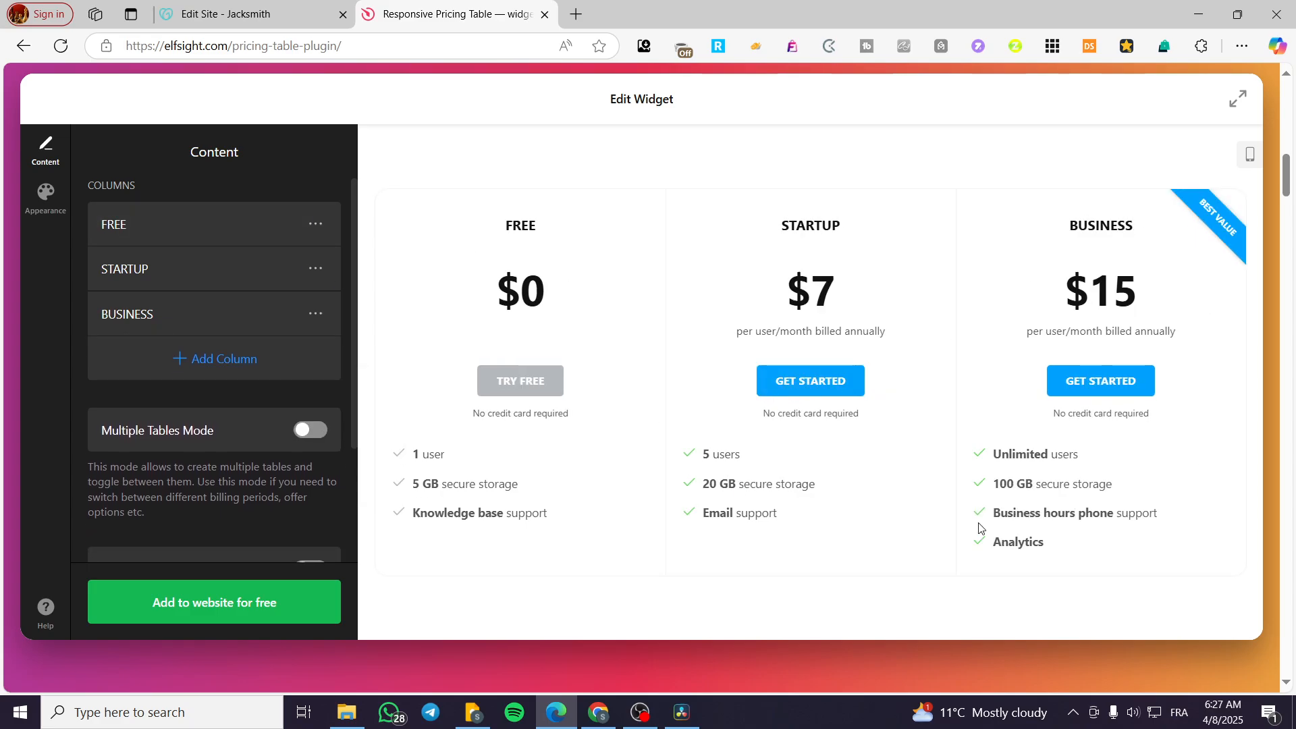
- Examine the FREE column's editing options and the widget's table mode, title and language settings
left_click(145, 224)
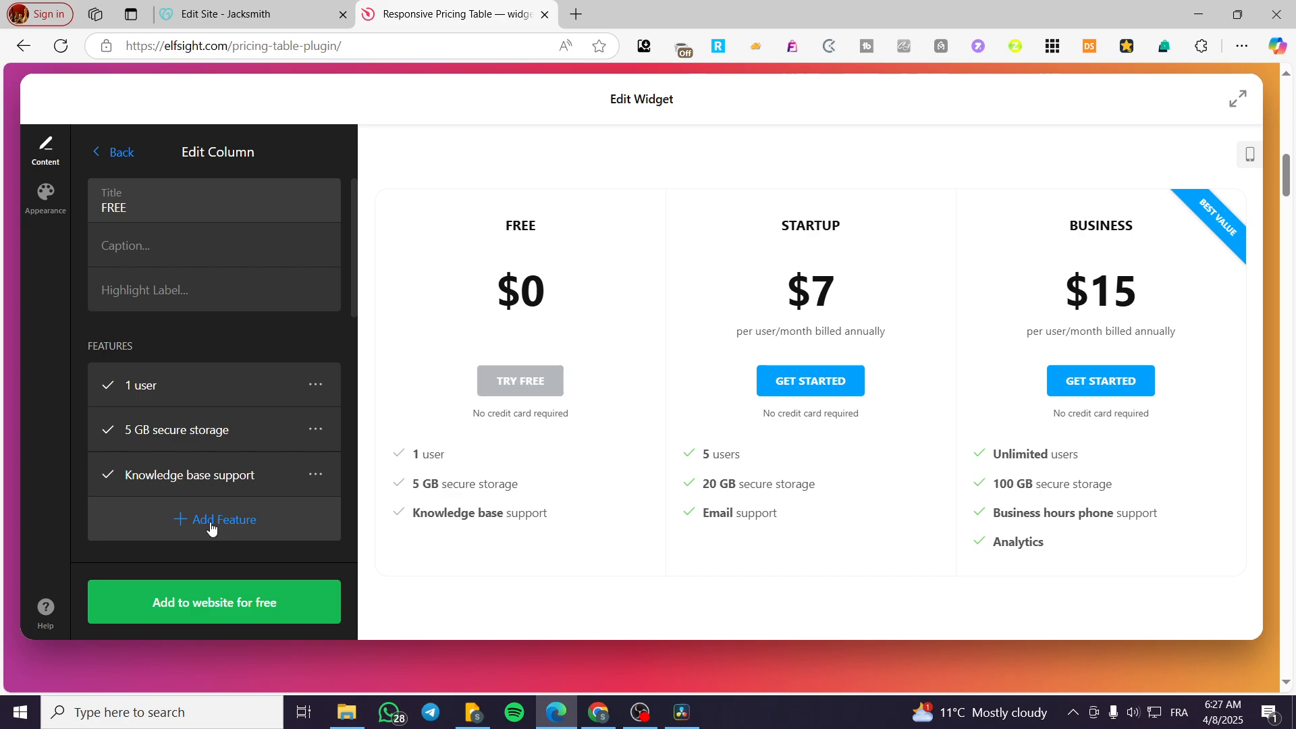
left_click(94, 152)
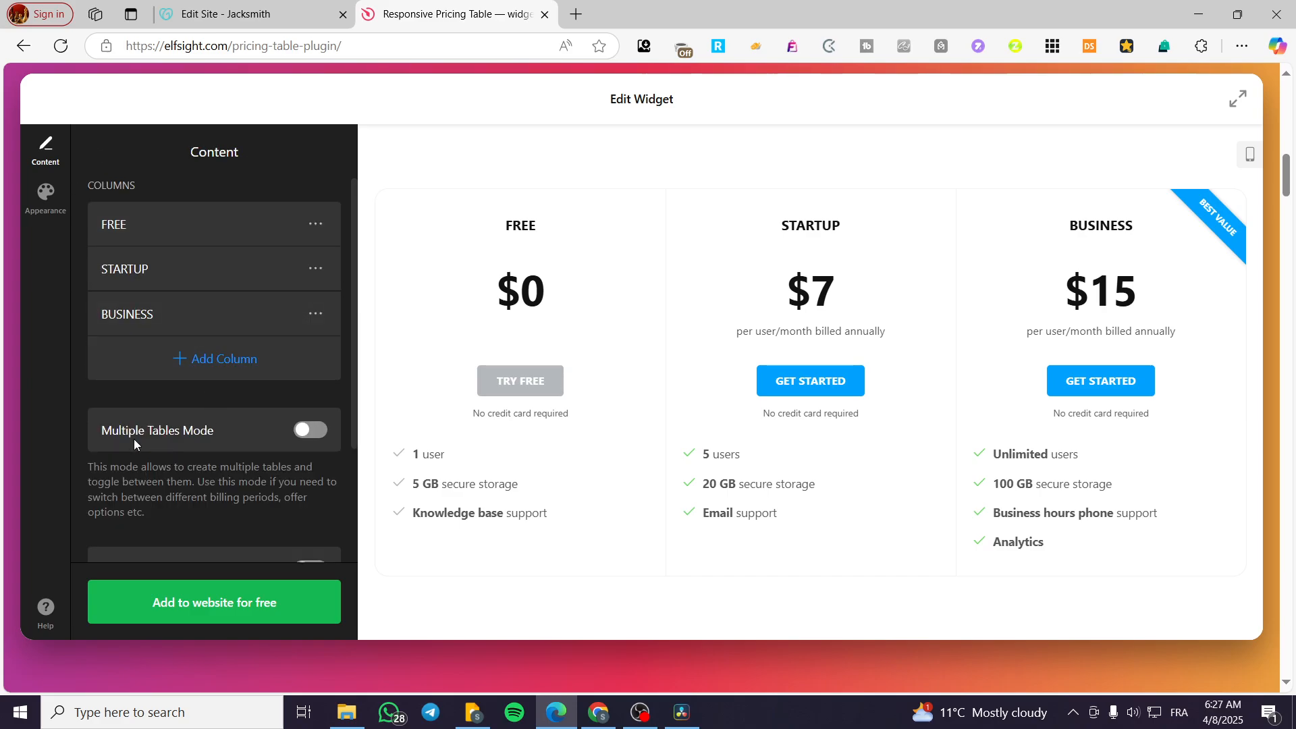
scroll(124, 351, "down", 1)
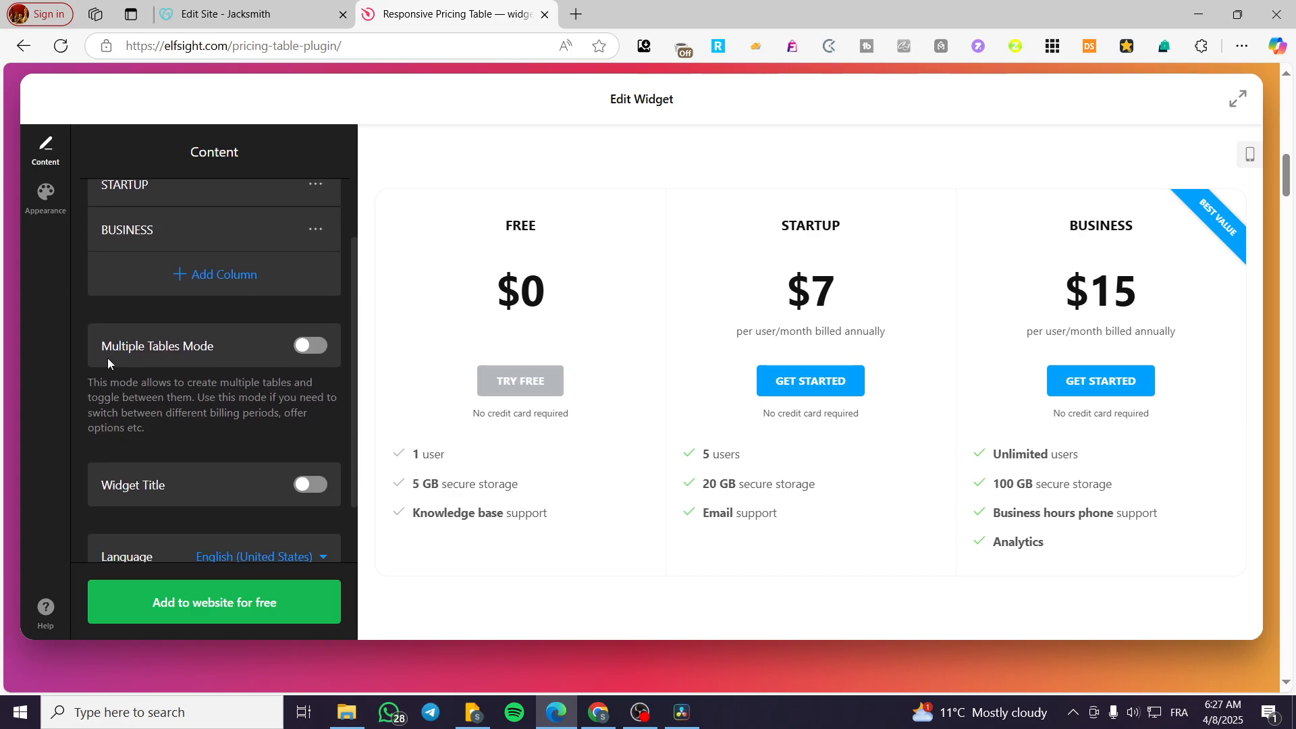
scroll(172, 480, "down", 1)
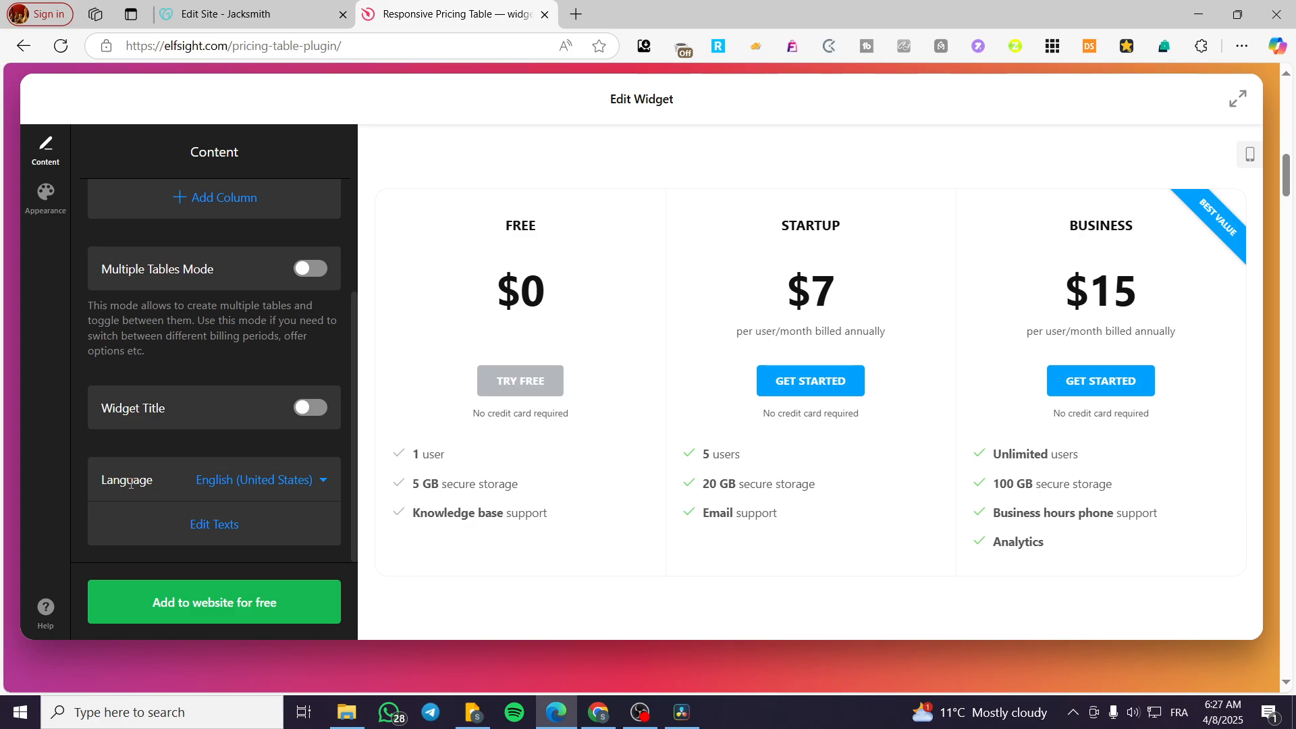
- Try the Carousel and Comparison Table layouts in the widget's appearance settings, and return to Classic Table
scroll(214, 463, "up", 2)
scroll(102, 310, "down", 2)
scroll(134, 455, "up", 2)
left_click(45, 196)
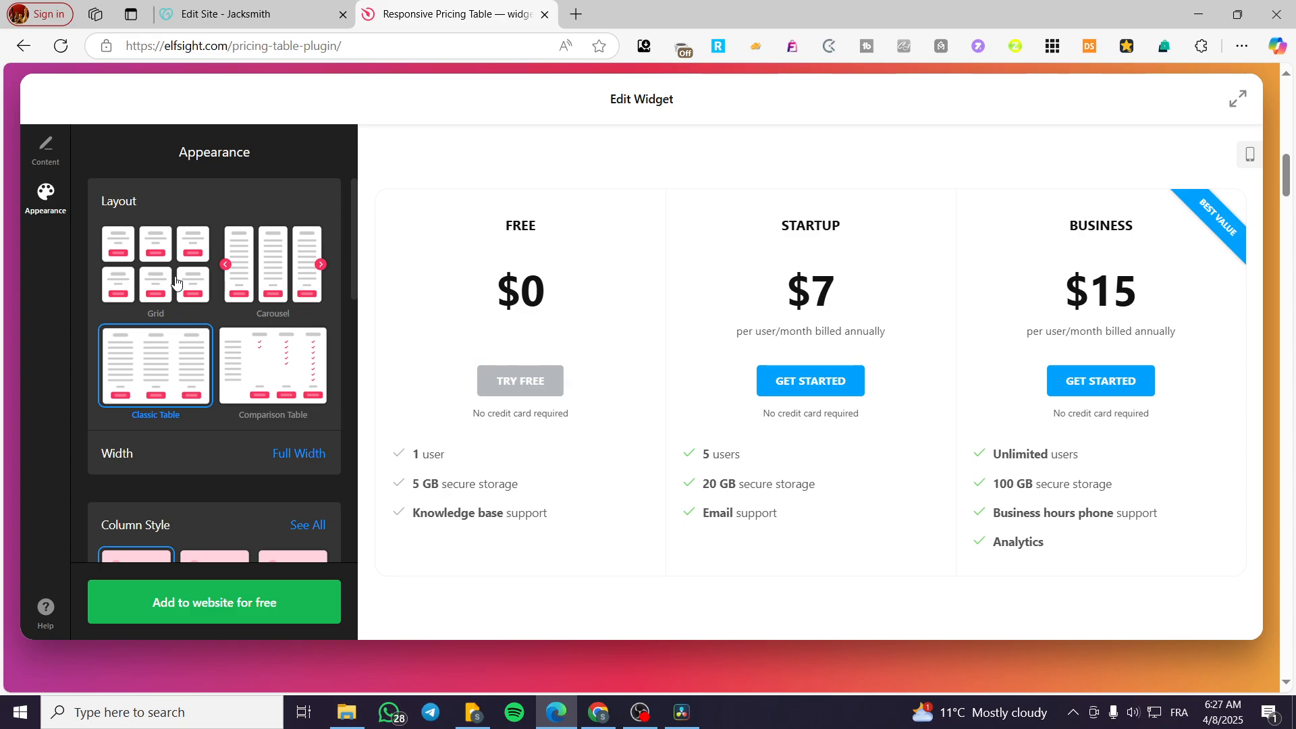
left_click(262, 284)
left_click(267, 378)
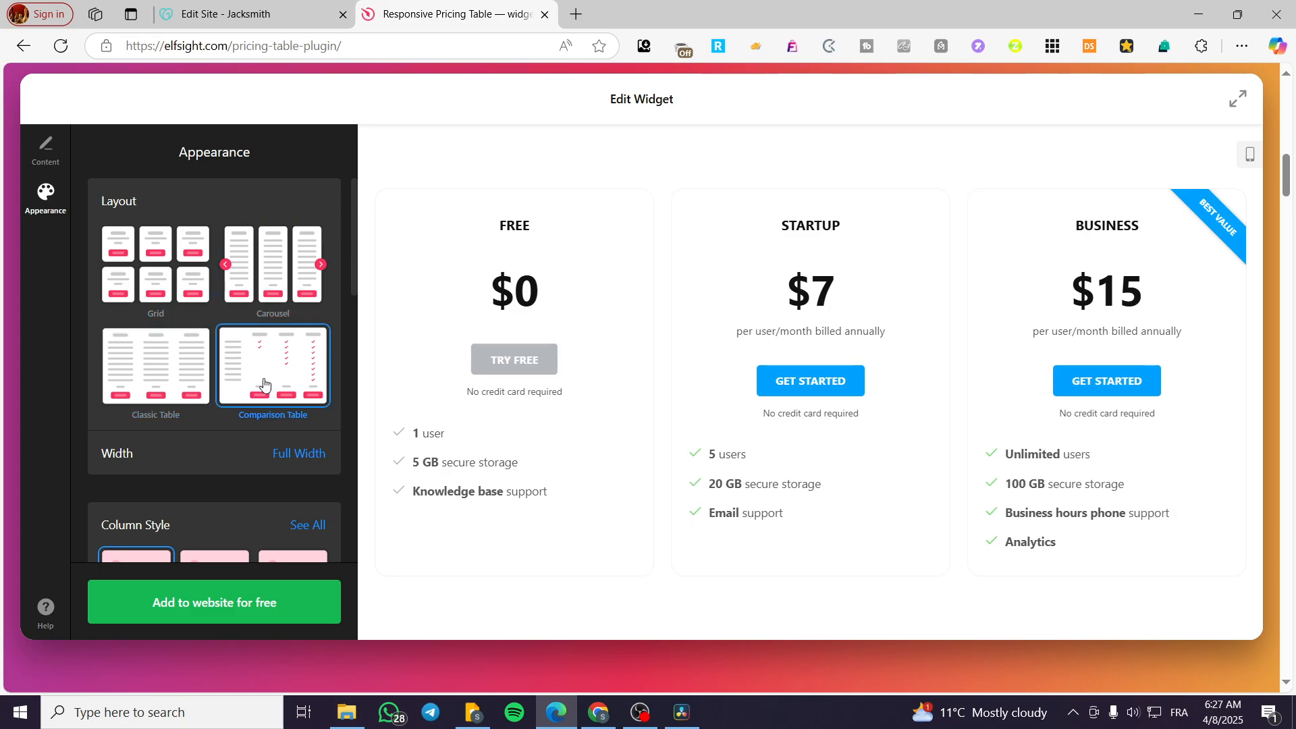
left_click(158, 379)
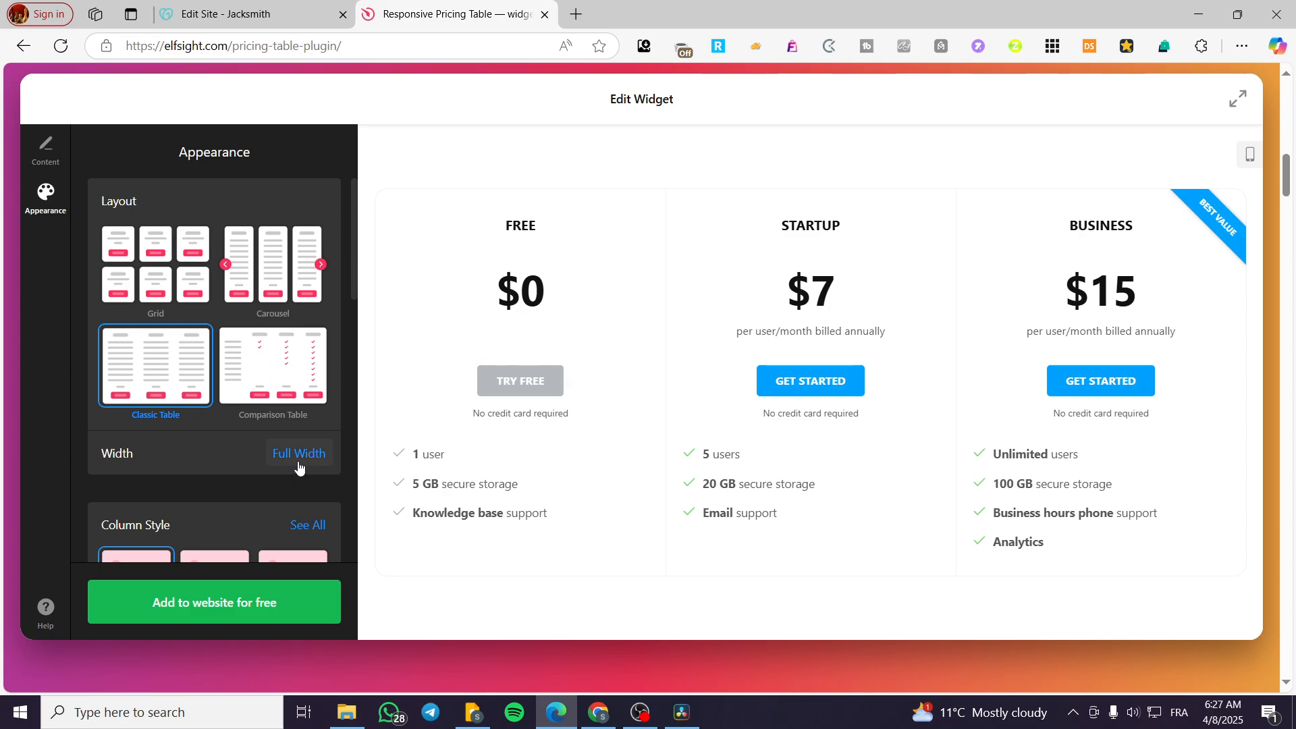
- Compare the three visible column styles and apply the one with a coloured title band over a white column body
scroll(216, 372, "down", 4)
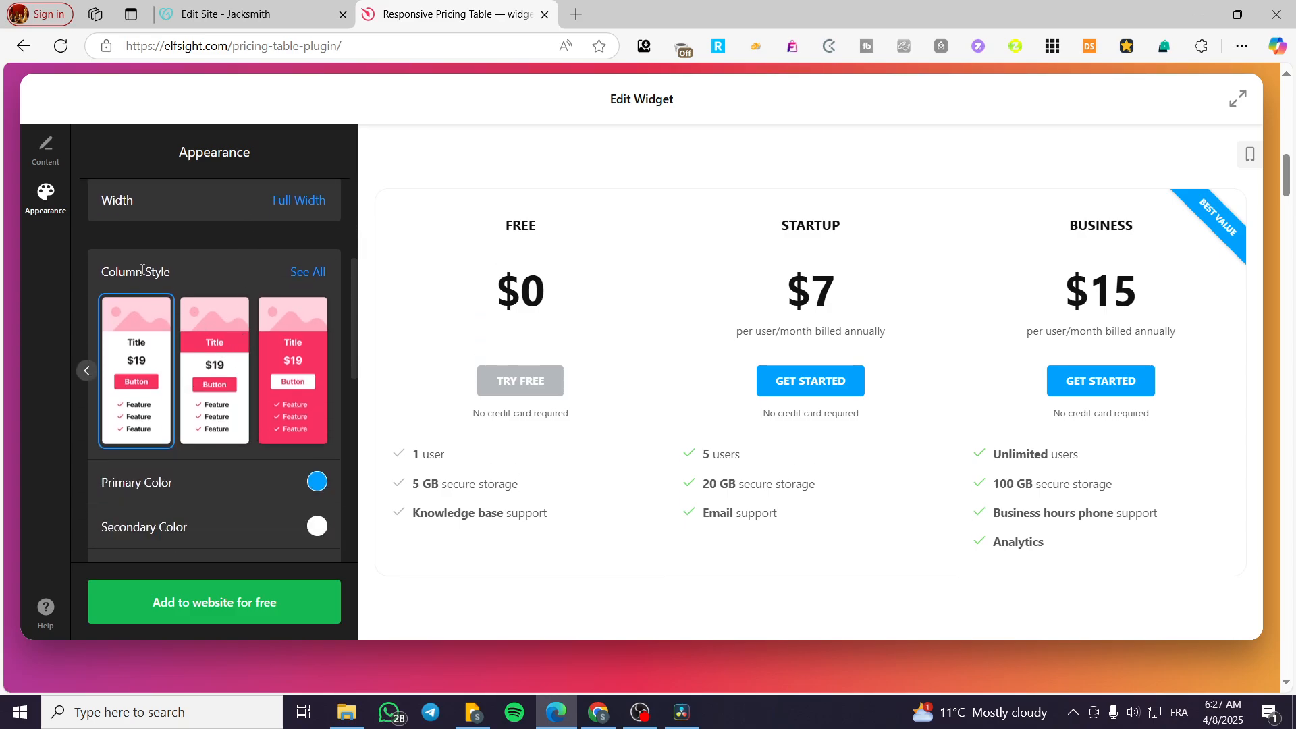
left_click(289, 377)
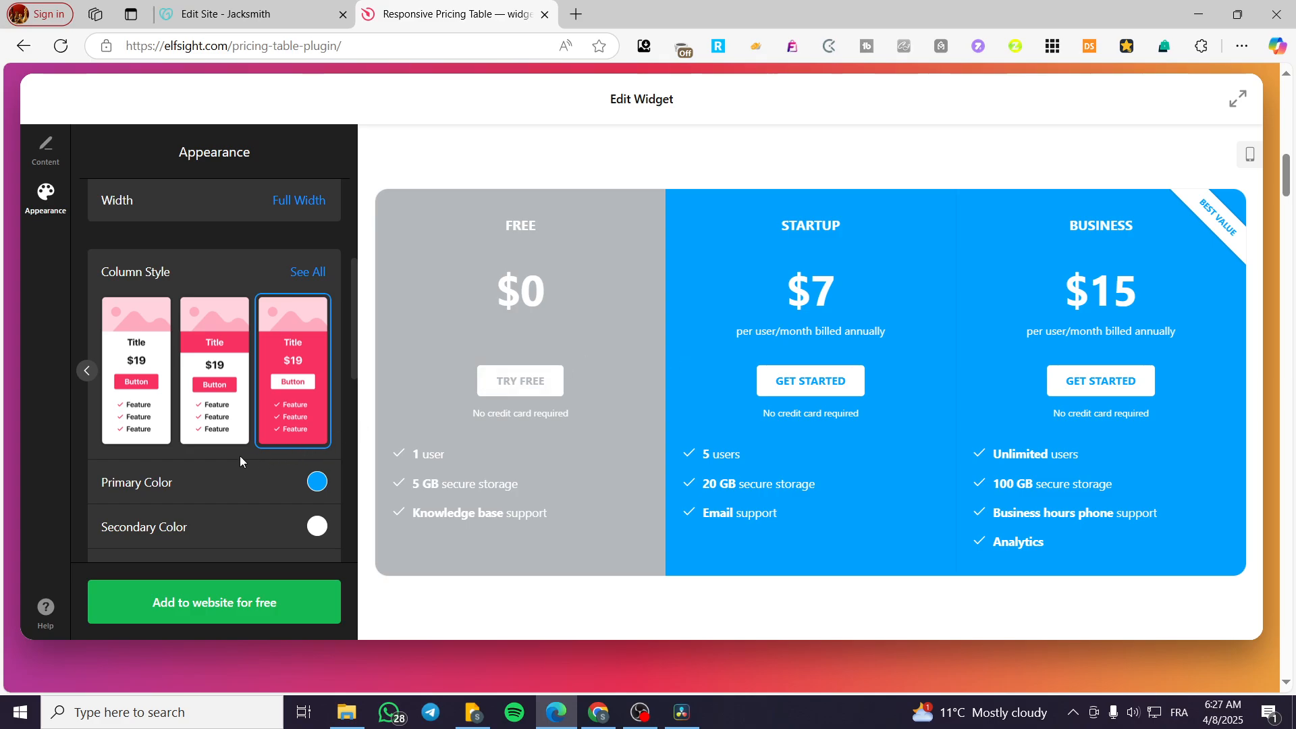
left_click(206, 351)
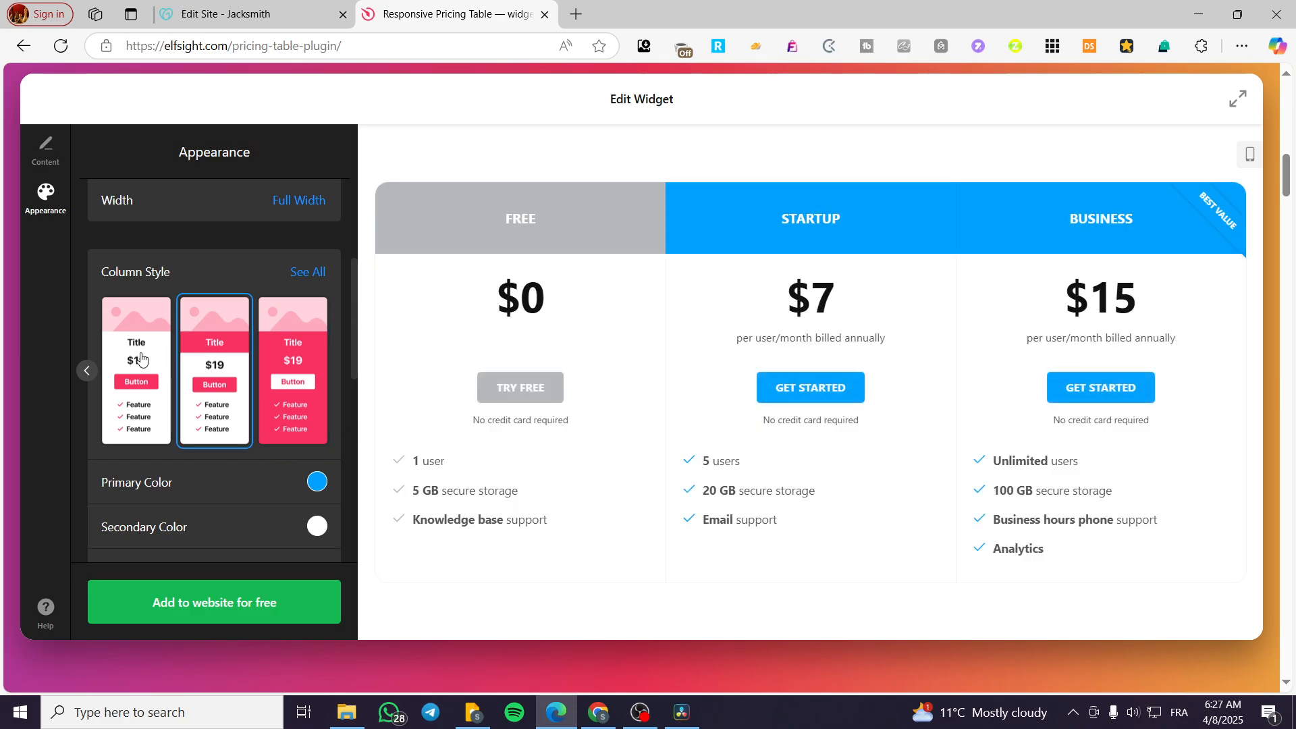
left_click(160, 359)
left_click(193, 356)
- Review the remaining appearance options, add the pricing table to the website and select the Free plan
scroll(187, 370, "down", 4)
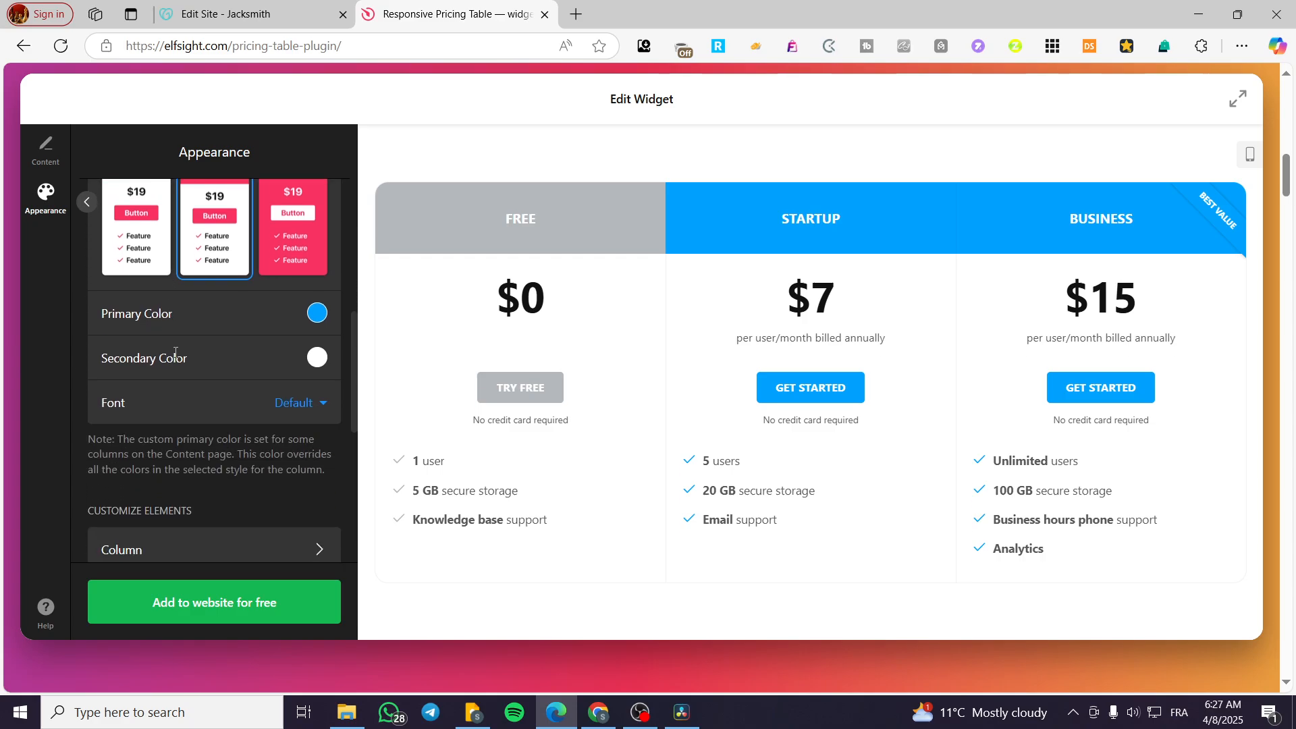
scroll(187, 370, "down", 5)
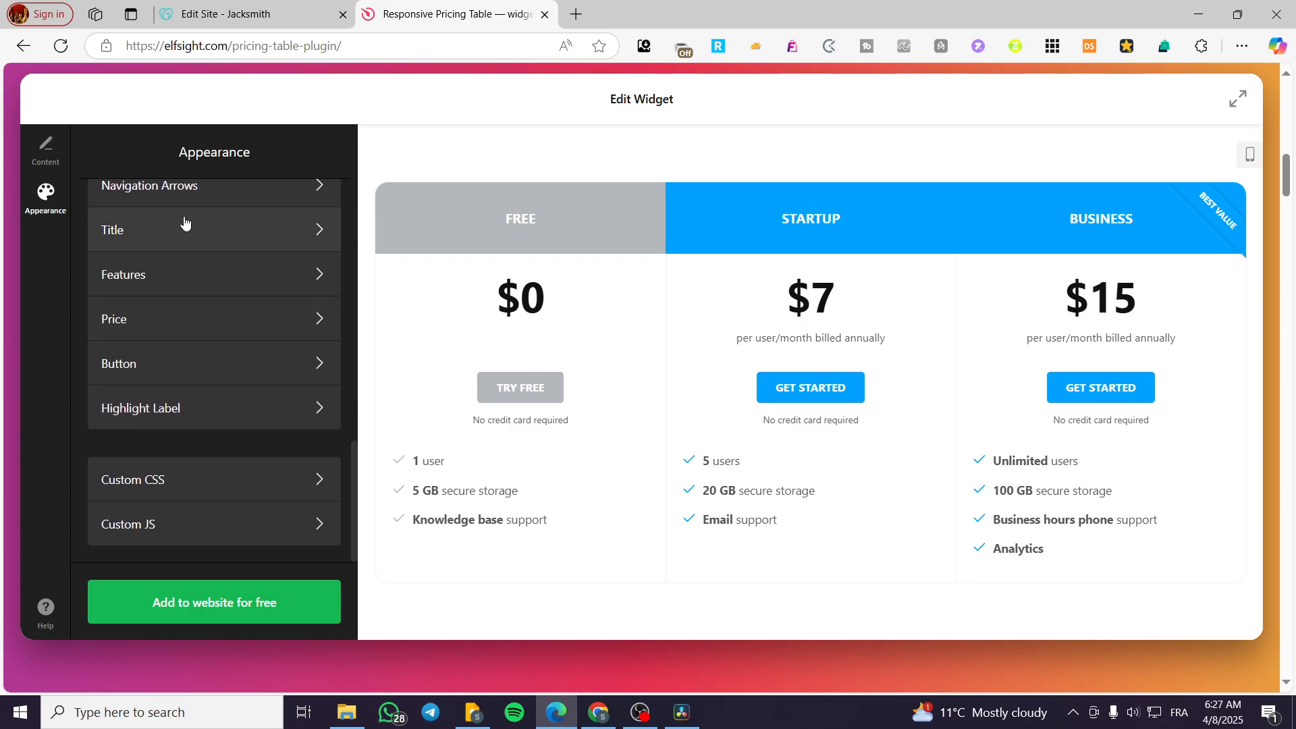
scroll(101, 348, "up", 3)
scroll(222, 262, "up", 1)
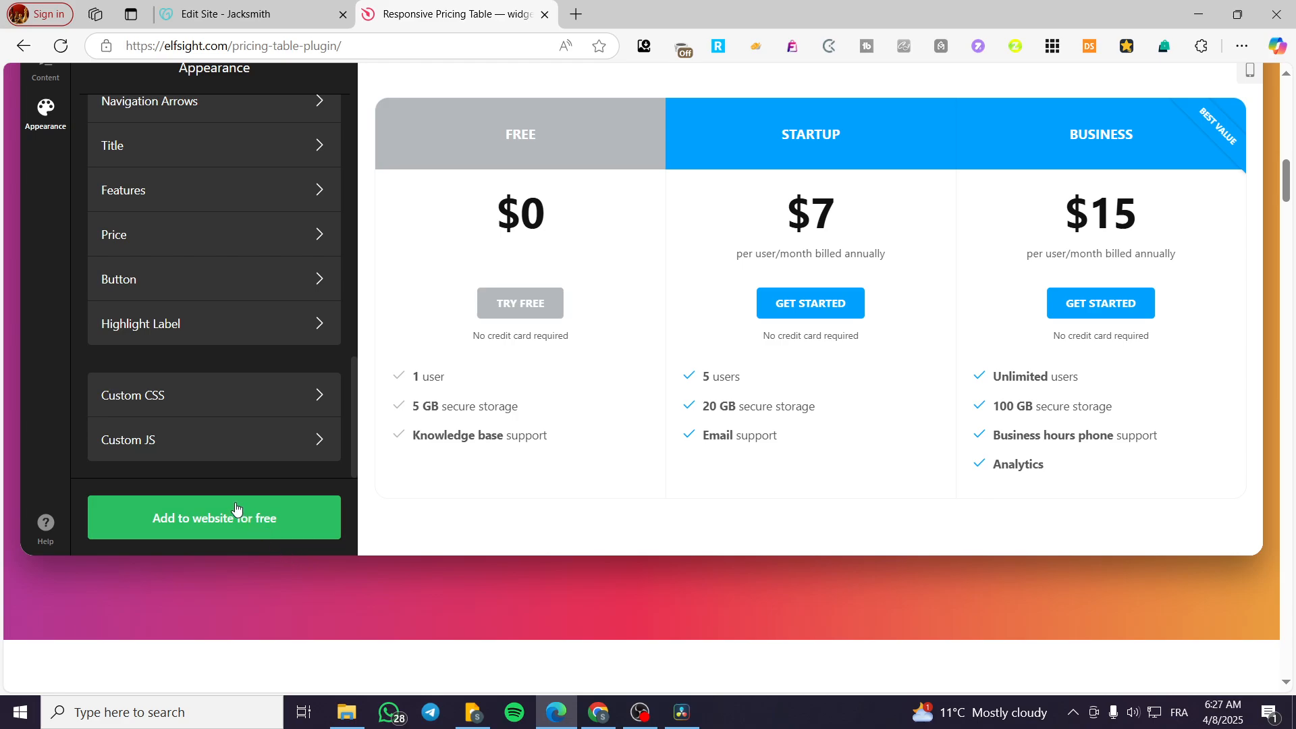
left_click(229, 518)
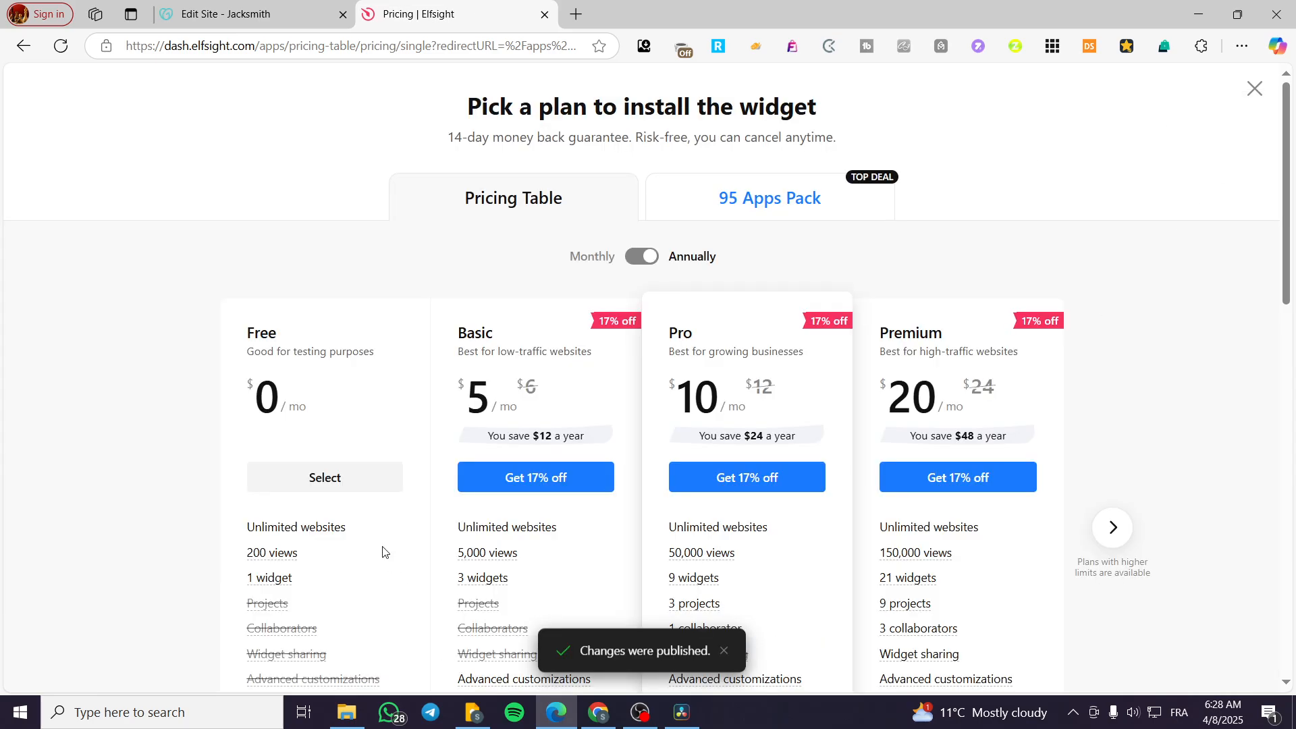
left_click(359, 477)
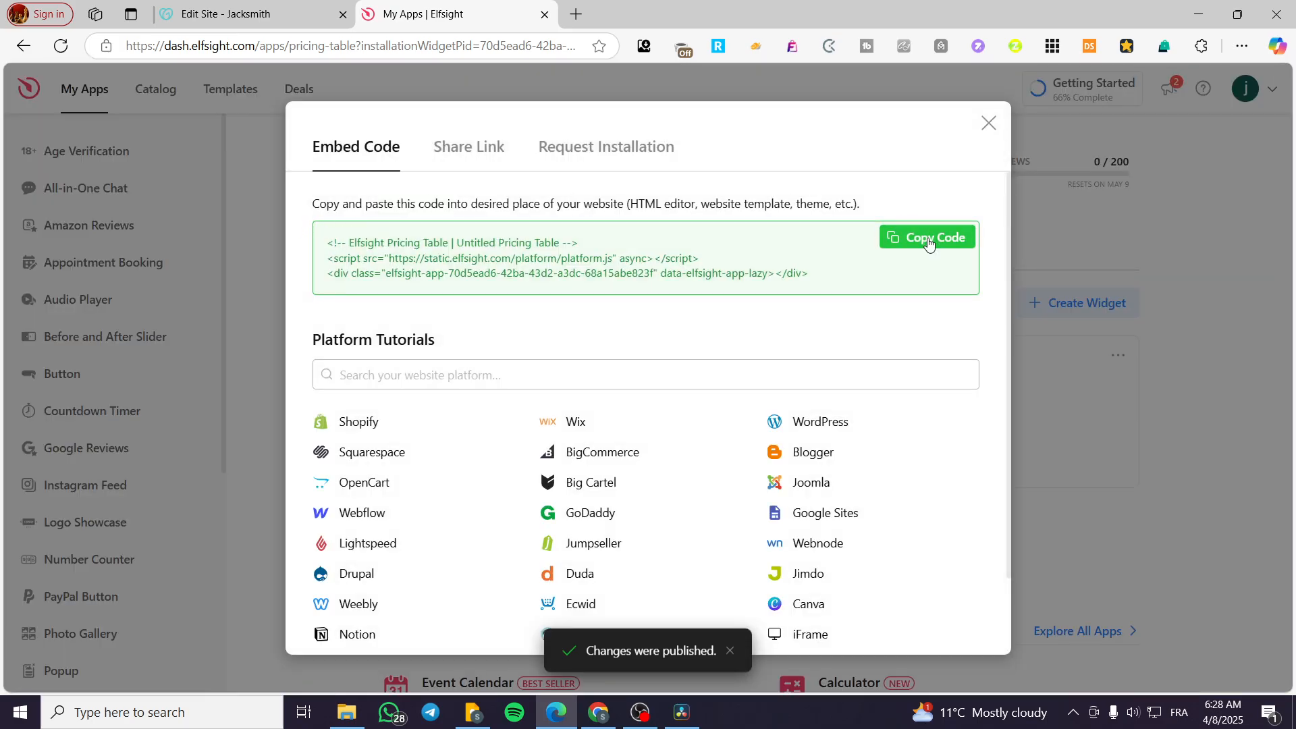
- Look at the widget's Share Link option and copy the embed code
left_click(929, 241)
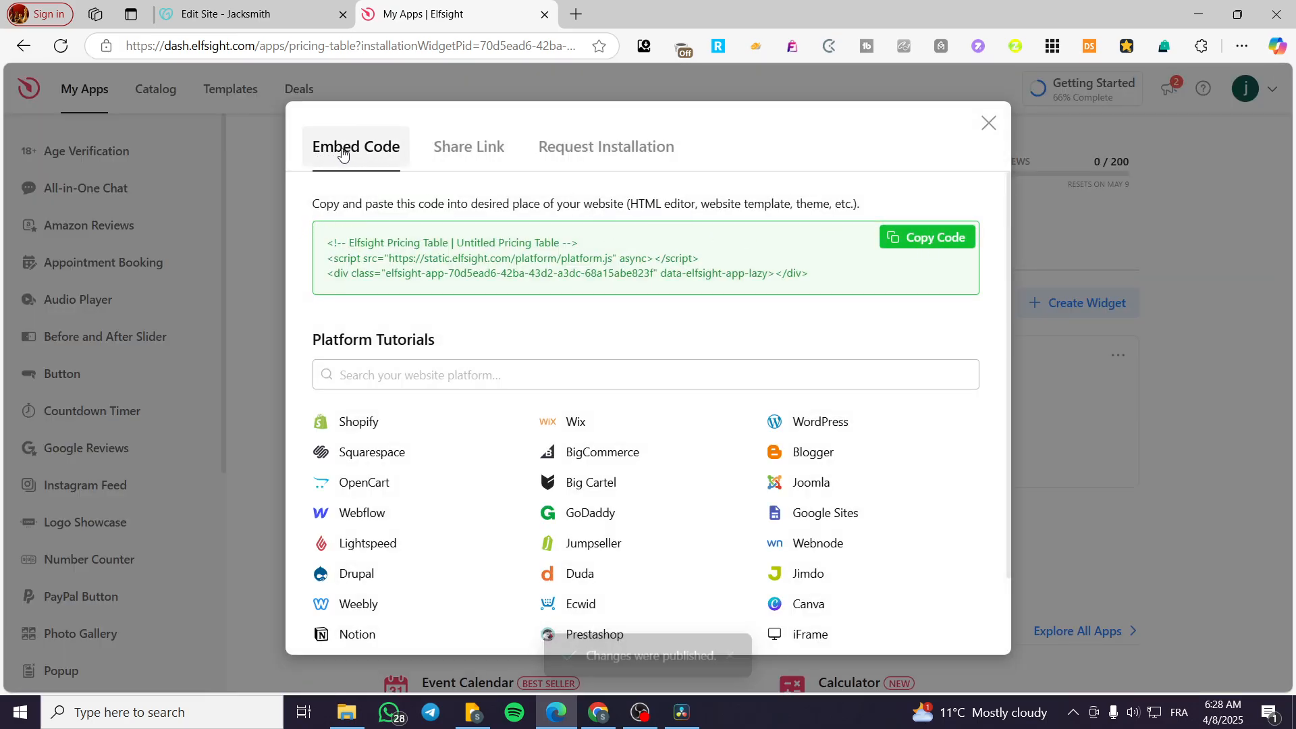
left_click(492, 162)
left_click(374, 154)
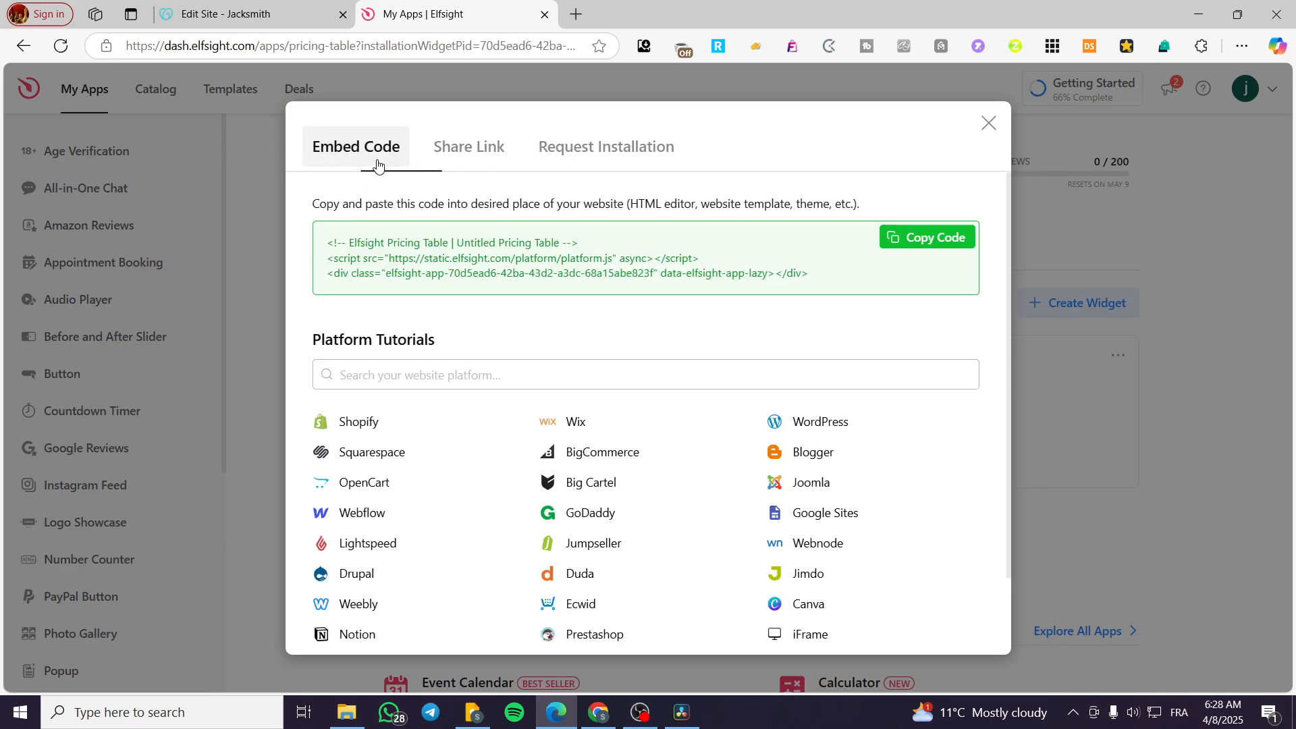
left_click(928, 251)
- Switch to the GoDaddy site editor, paste the embed code as the HTML section's custom code, finish editing and check the rendered table
left_click(335, 17)
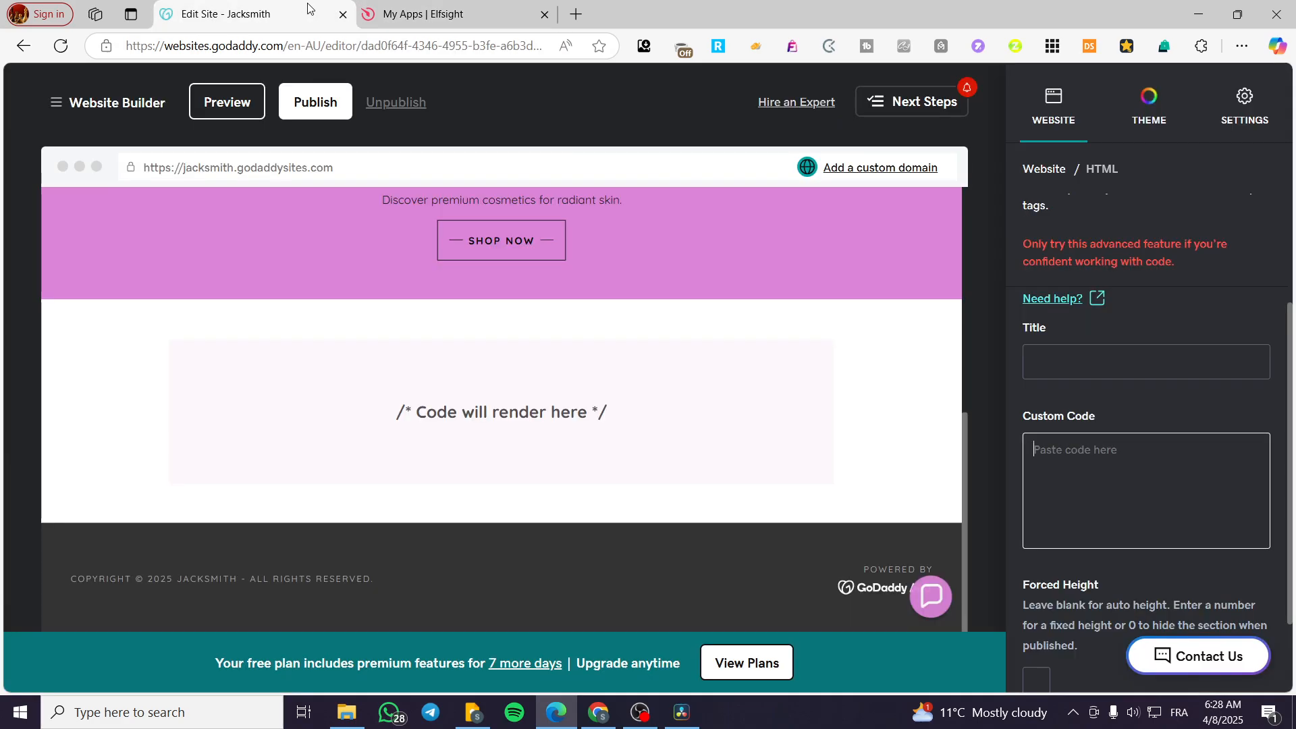
left_click(1148, 473)
key("ctrl+v")
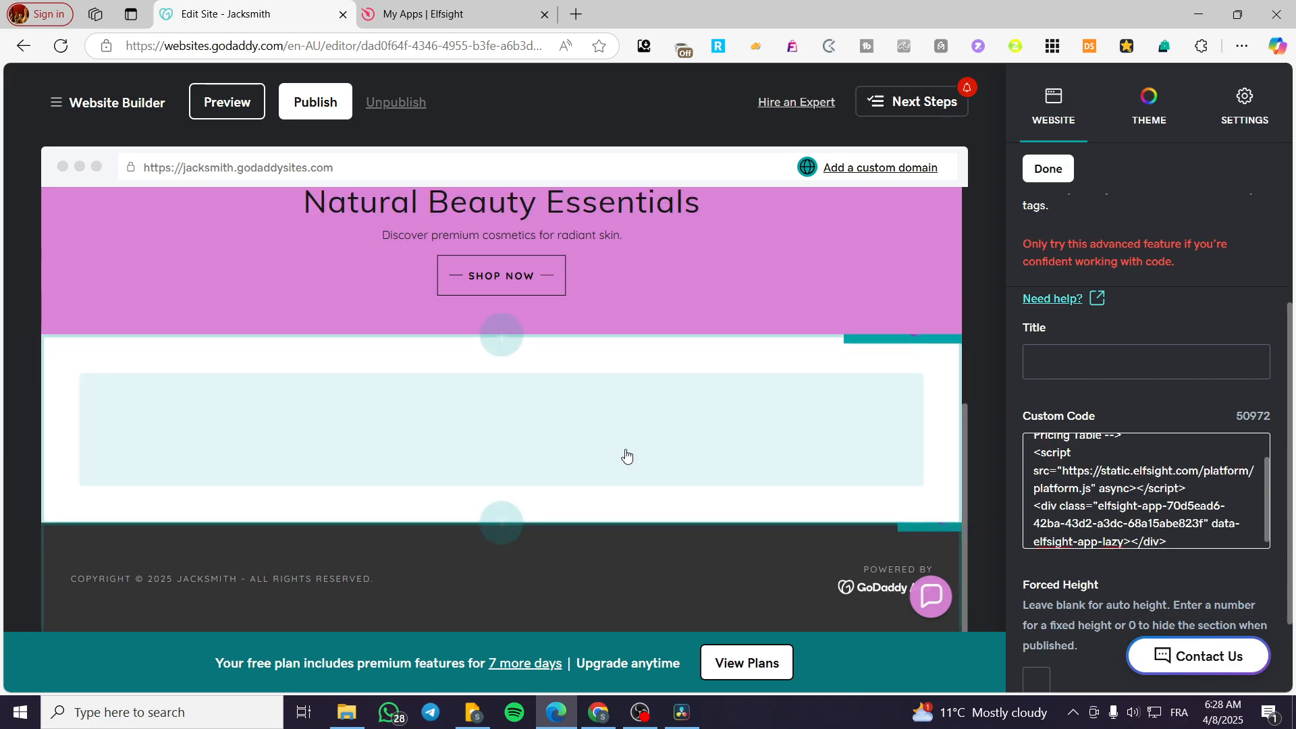
scroll(586, 530, "down", 2)
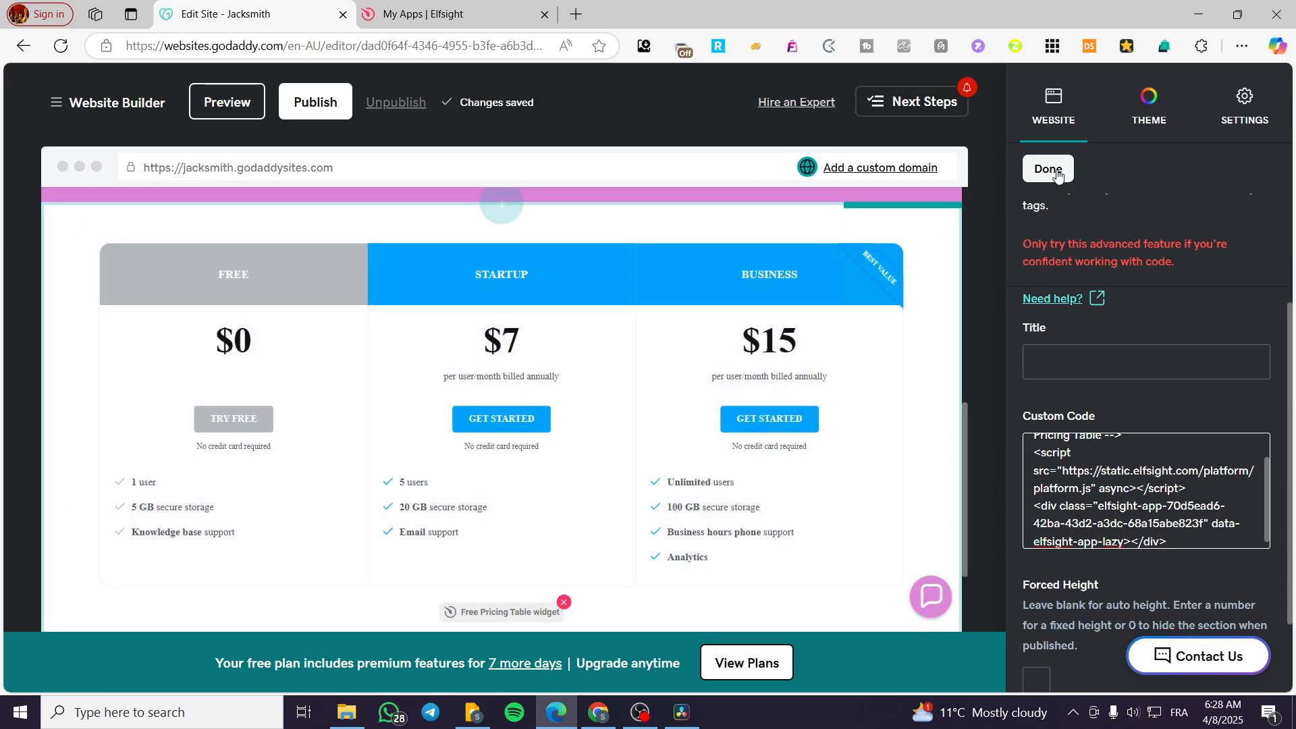
left_click(1048, 169)
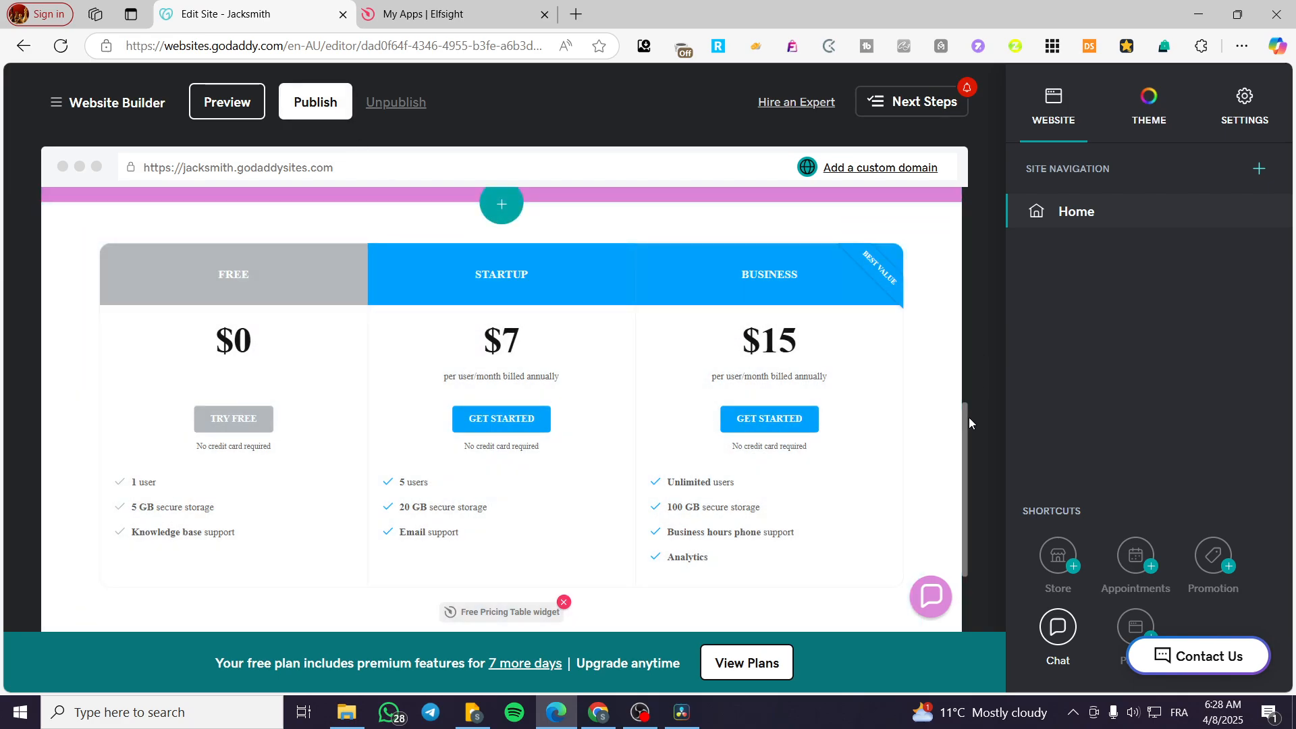
scroll(965, 430, "up", 1)
left_click_drag(965, 426, 953, 457)
scroll(821, 463, "down", 1)
scroll(821, 463, "up", 2)
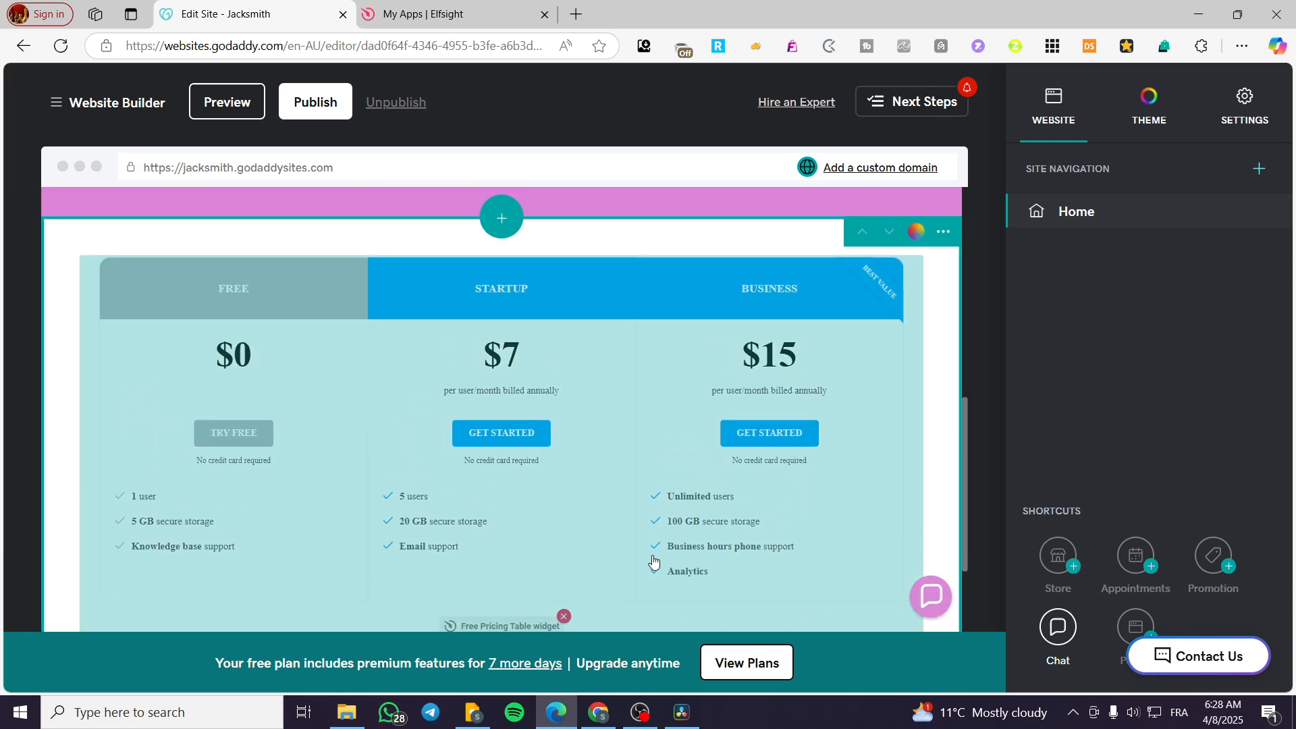